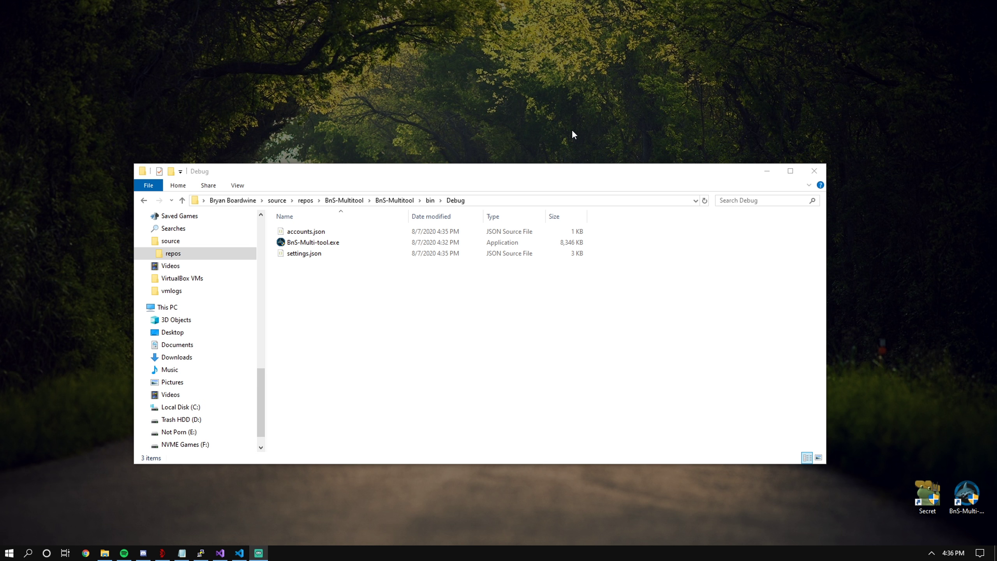
Step: Launch BnS-Multi-tool.exe from the Debug folder
{"action": "left_click_drag", "start_coordinate": [552, 169], "coordinate": [561, 170]}
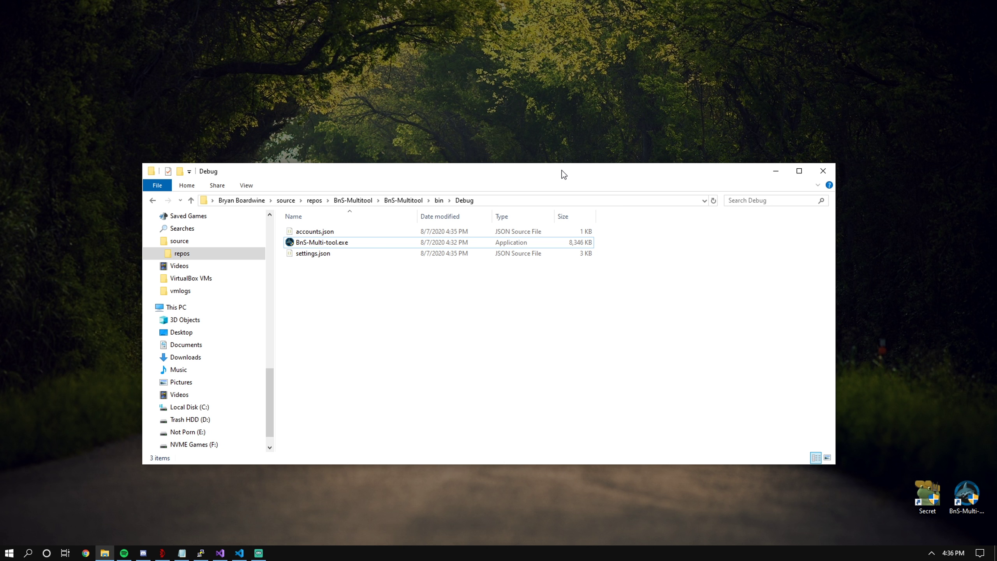
{"action": "left_click_drag", "start_coordinate": [560, 170], "coordinate": [570, 160]}
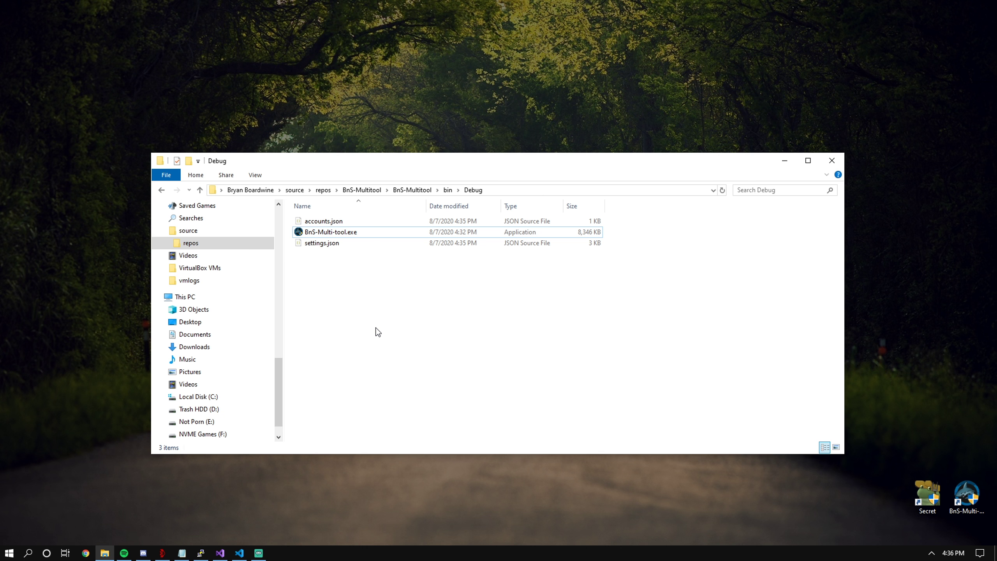
{"action": "double_click", "coordinate": [335, 232]}
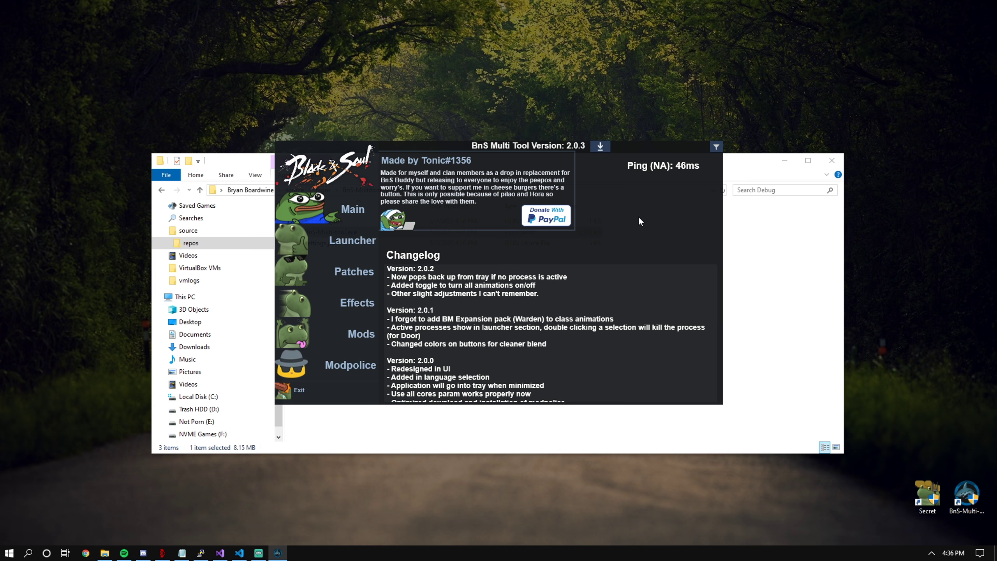
{"action": "mouse_move", "coordinate": [638, 216]}
{"action": "left_mouse_down"}
{"action": "mouse_move", "coordinate": [513, 273]}
{"action": "mouse_move", "coordinate": [608, 241]}
{"action": "mouse_move", "coordinate": [645, 215]}
{"action": "left_mouse_up"}
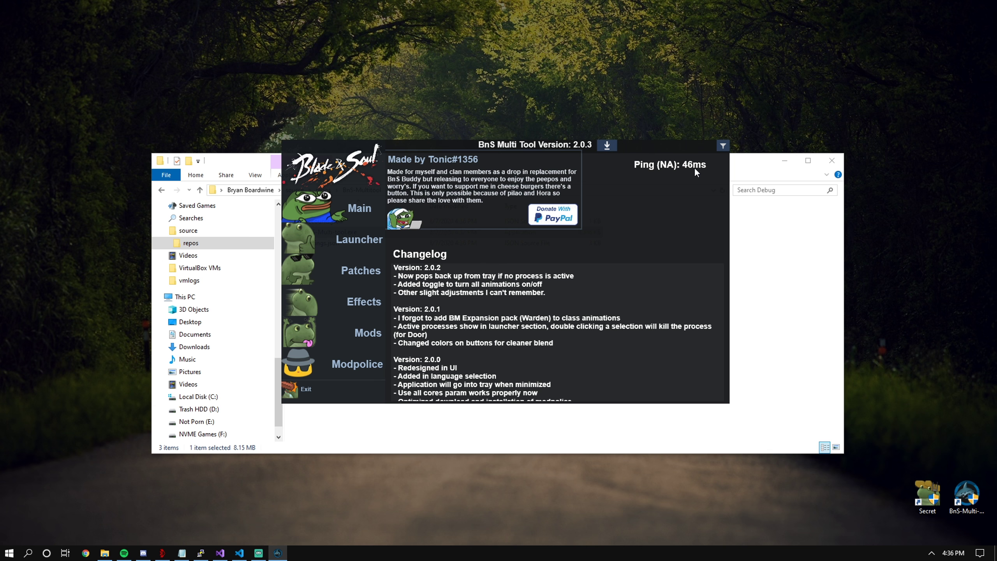
Step: Minimize the BnS Multi Tool to the system tray and restore its window from there
{"action": "left_click", "coordinate": [725, 147]}
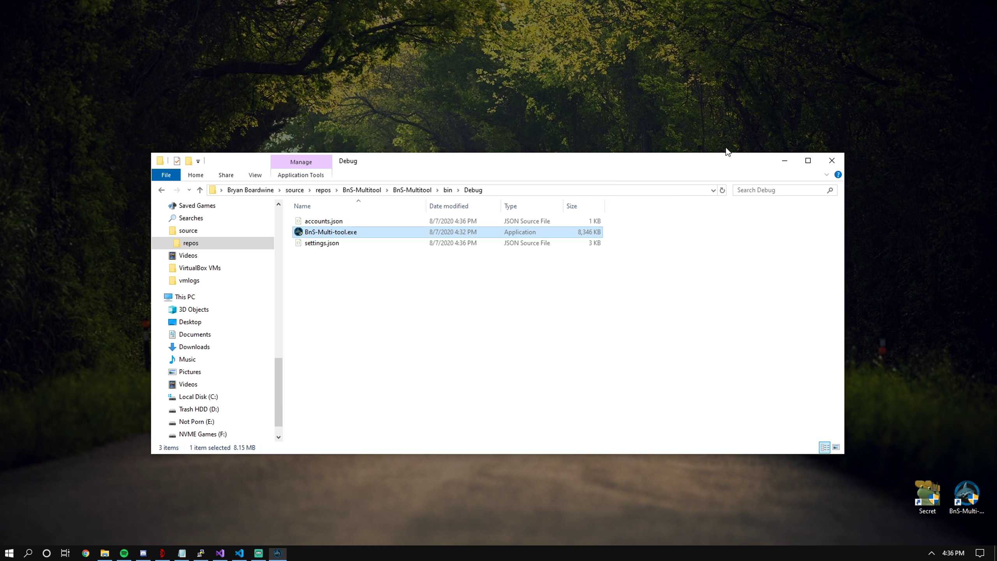
{"action": "left_click", "coordinate": [930, 554]}
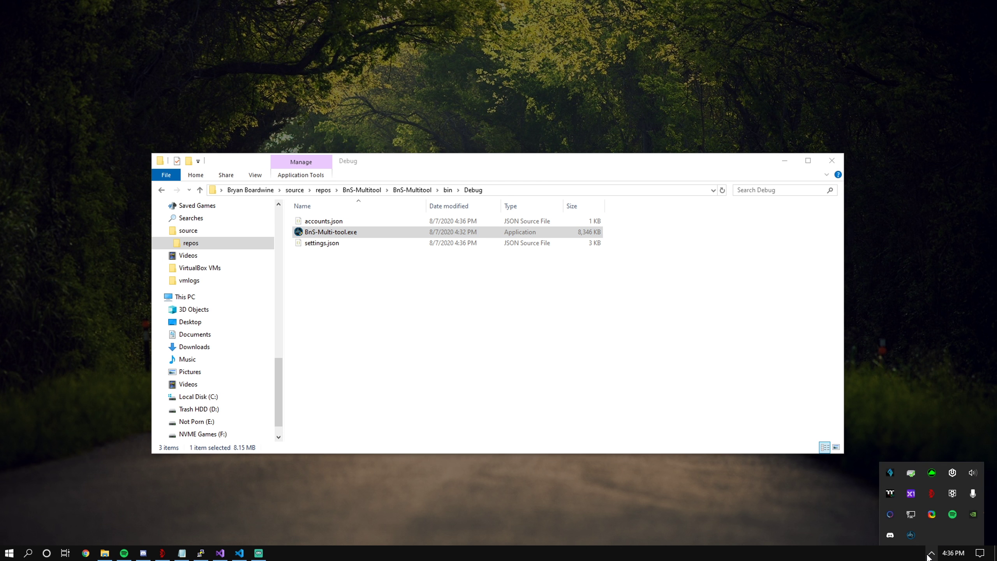
{"action": "double_click", "coordinate": [911, 534]}
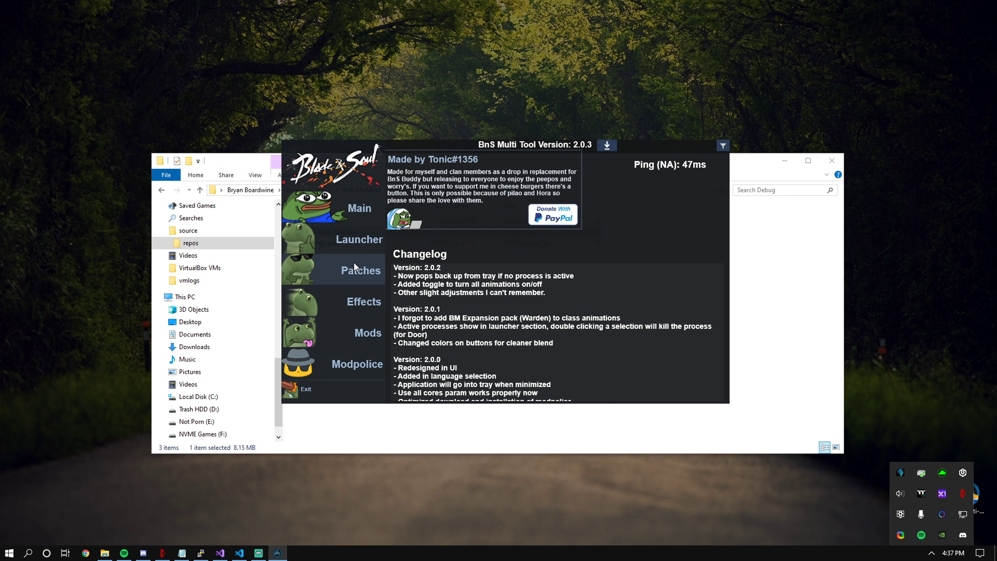
{"action": "left_click", "coordinate": [531, 153]}
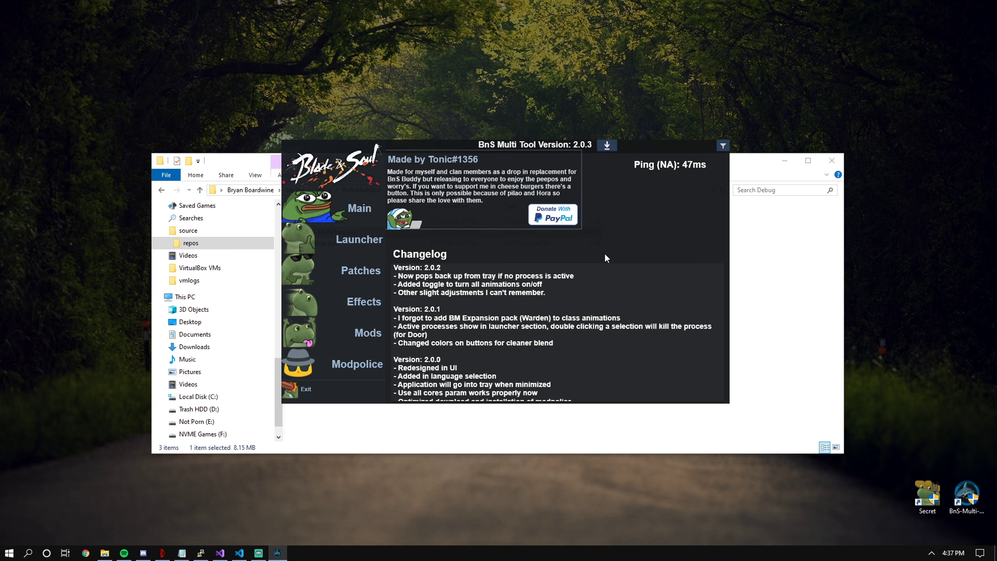
Step: Download the Modpolice plugin loader and BNS patch, and open the modpolice folder inside the Debug folder to check the downloaded archives
{"action": "left_click", "coordinate": [371, 351]}
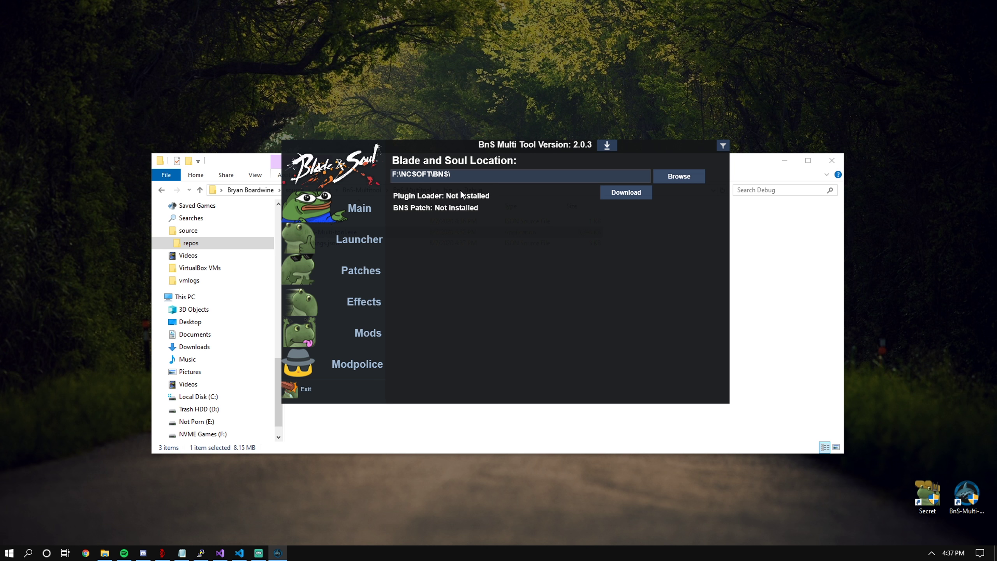
{"action": "left_click_drag", "start_coordinate": [460, 189], "coordinate": [677, 238]}
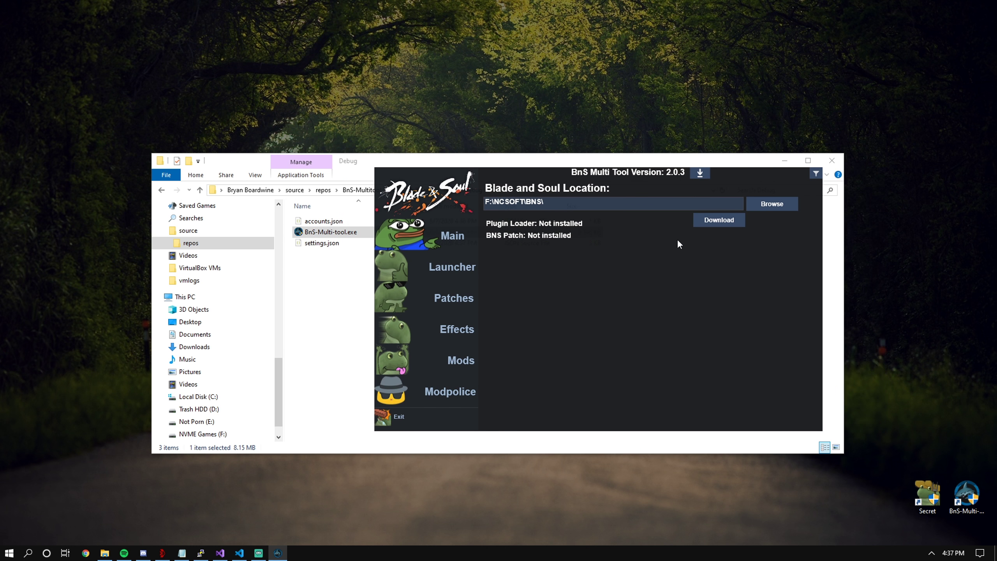
{"action": "left_click", "coordinate": [714, 221]}
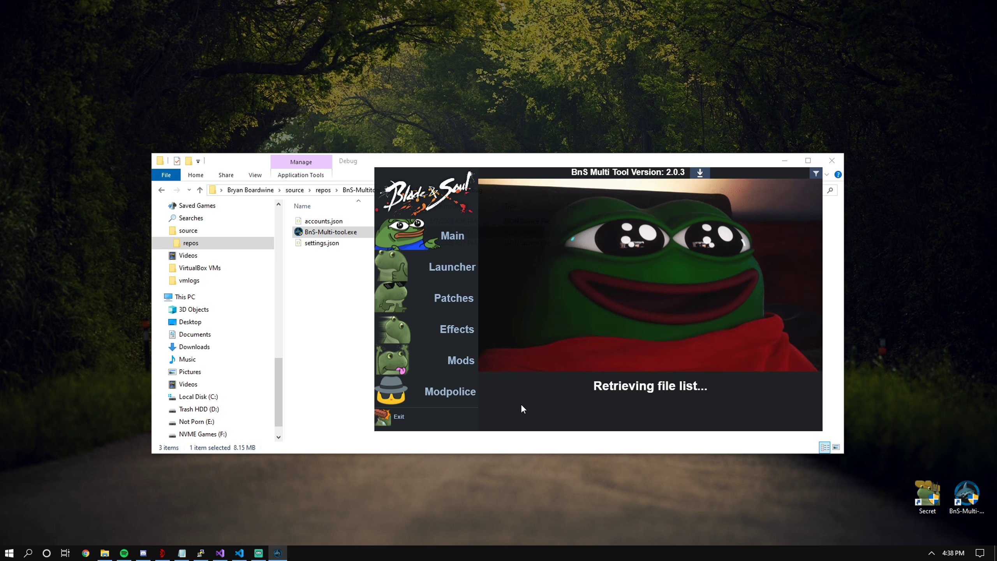
{"action": "left_click_drag", "start_coordinate": [354, 161], "coordinate": [232, 163]}
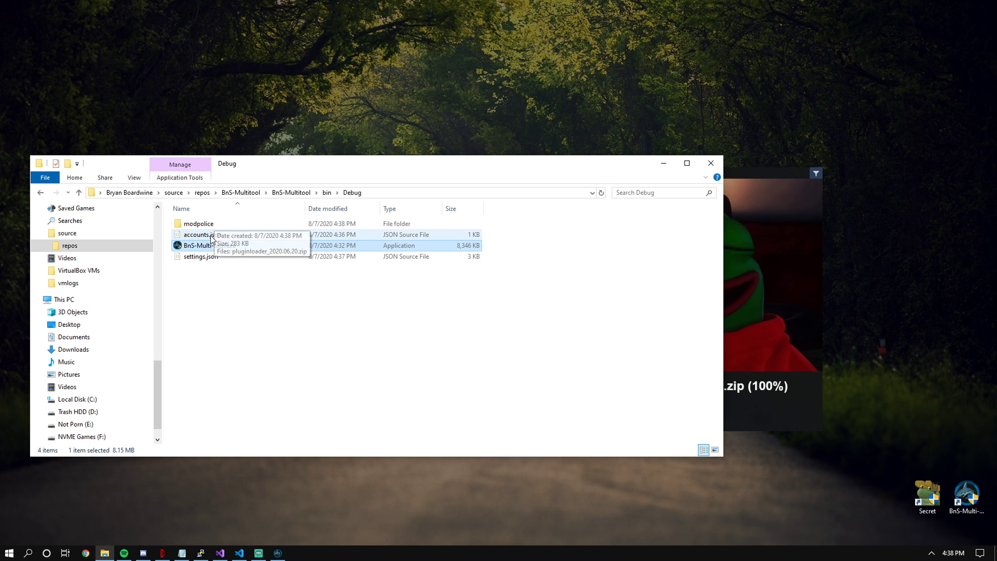
{"action": "double_click", "coordinate": [199, 223]}
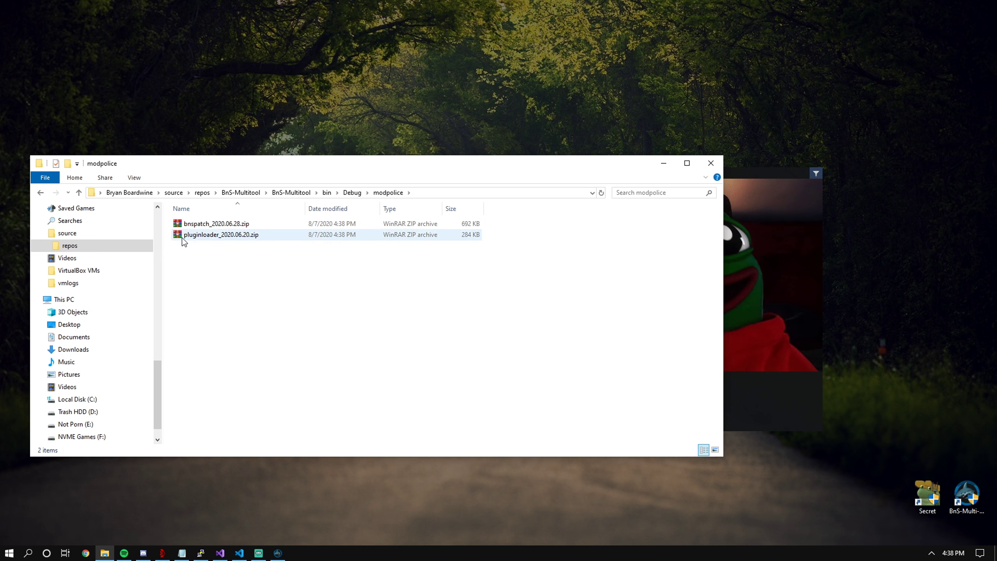
Step: Return to the BnS Multi Tool and install the plugin loader and BNS patch to F:\NCSOFT\BNS\
{"action": "left_click", "coordinate": [772, 333]}
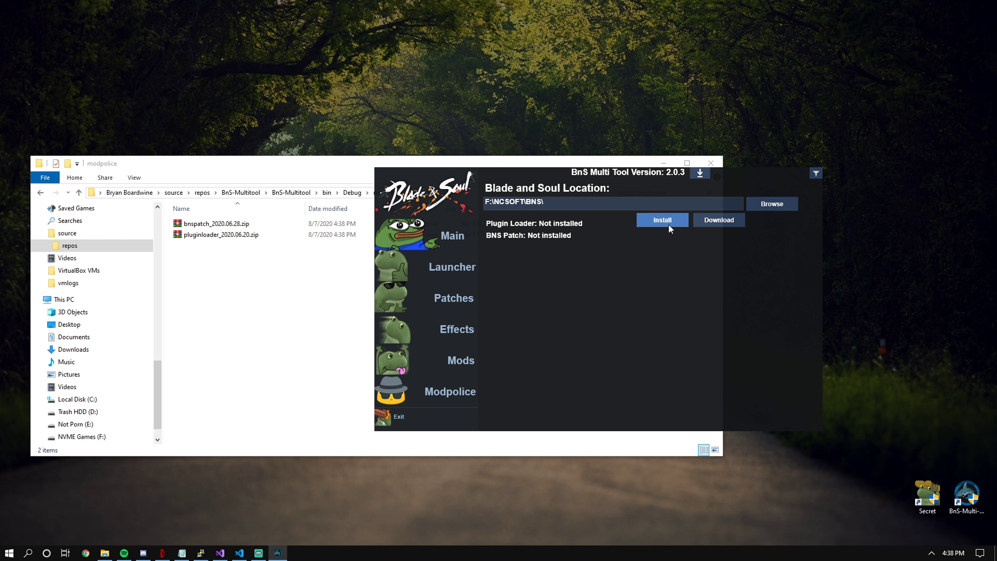
{"action": "left_click", "coordinate": [668, 224]}
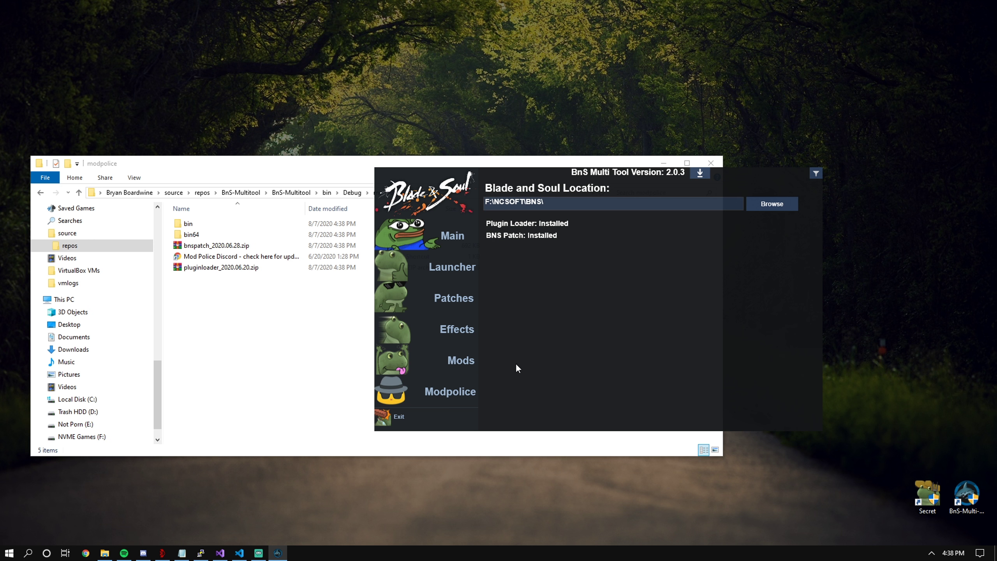
{"action": "left_click_drag", "start_coordinate": [517, 365], "coordinate": [458, 364]}
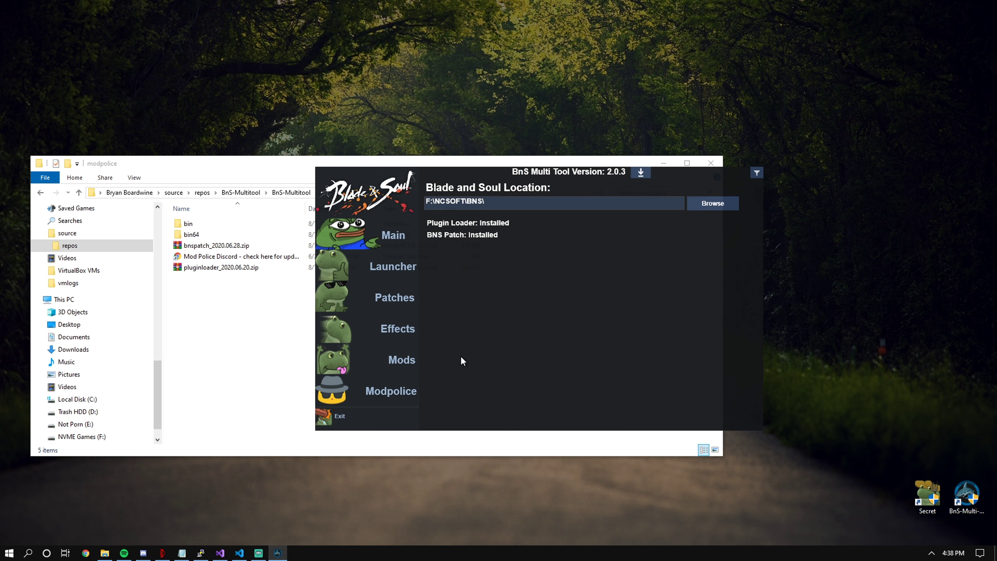
Step: Review the mod list on the Mods page and examine the CookedPC_Mod folder, closing it again
{"action": "left_click", "coordinate": [389, 366]}
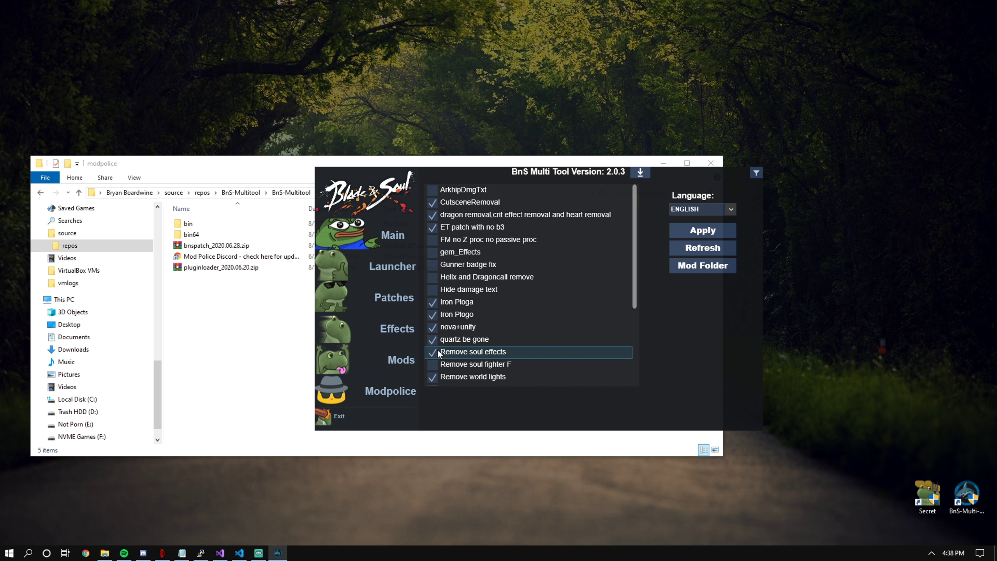
{"action": "scroll", "coordinate": [545, 312], "scroll_direction": "up", "scroll_amount": 4}
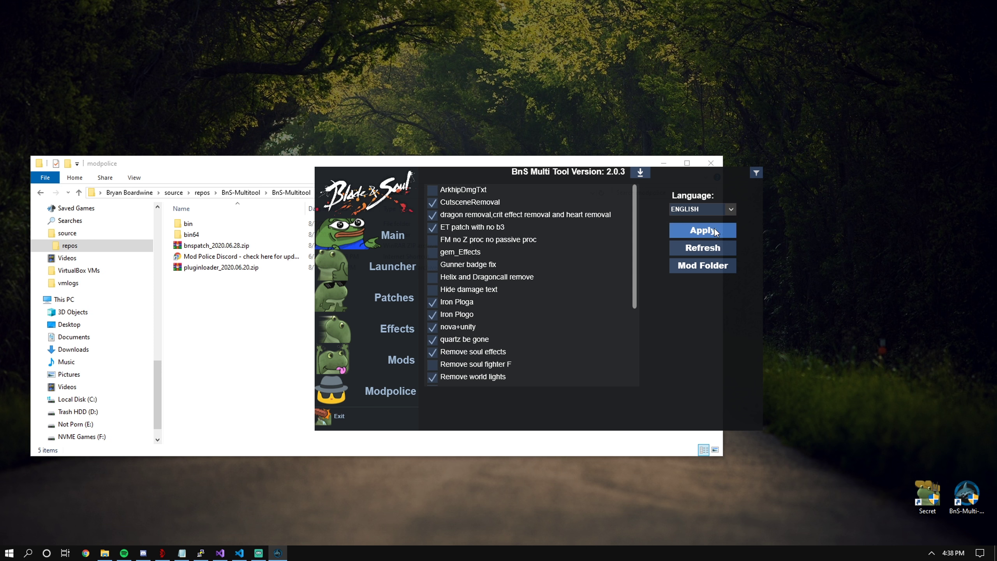
{"action": "left_click", "coordinate": [706, 264]}
{"action": "left_click_drag", "start_coordinate": [510, 180], "coordinate": [545, 211]}
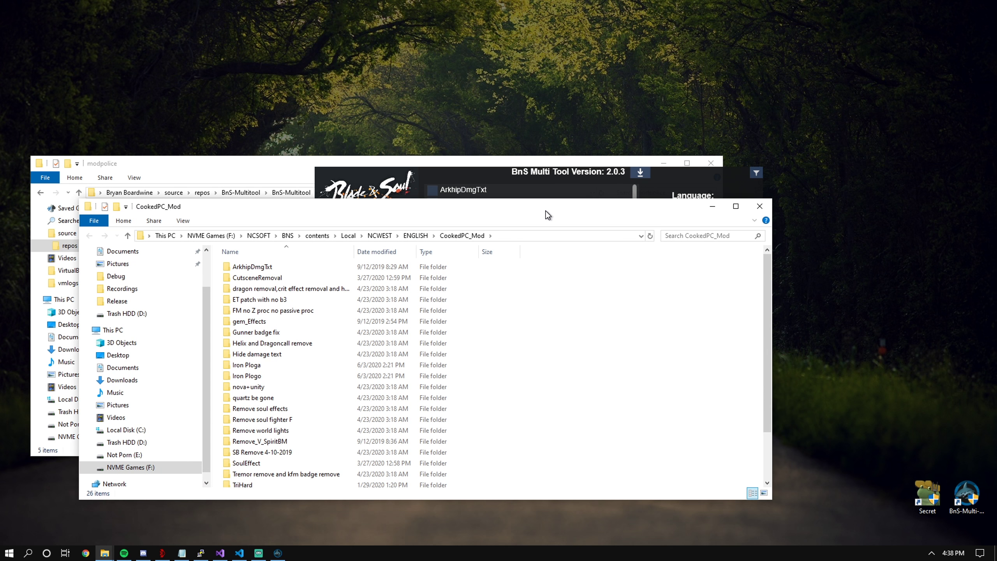
{"action": "left_click", "coordinate": [759, 206]}
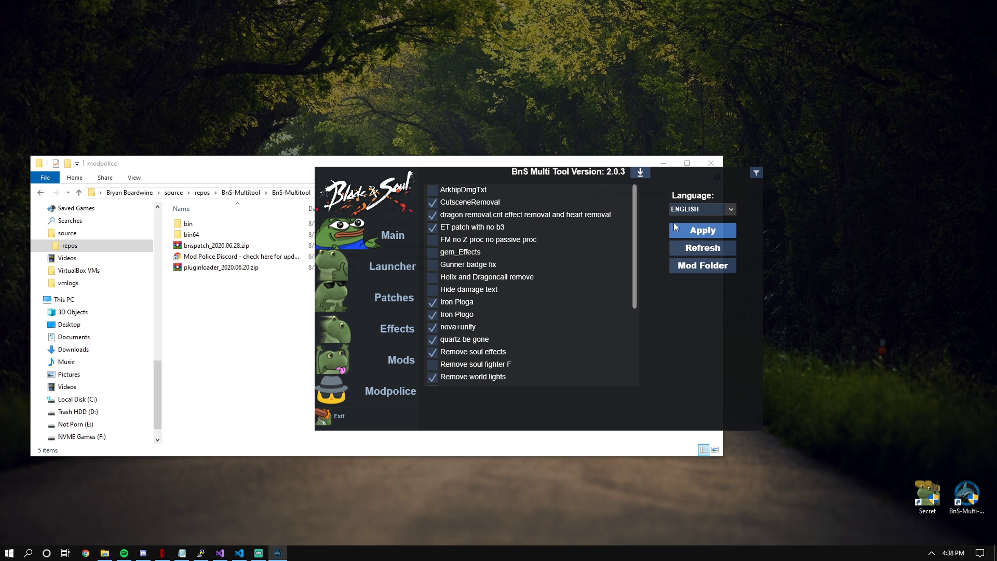
Step: Disable the mod UI FX Remove 4-10-2019 and apply the change
{"action": "scroll", "coordinate": [437, 264], "scroll_direction": "down", "scroll_amount": 4}
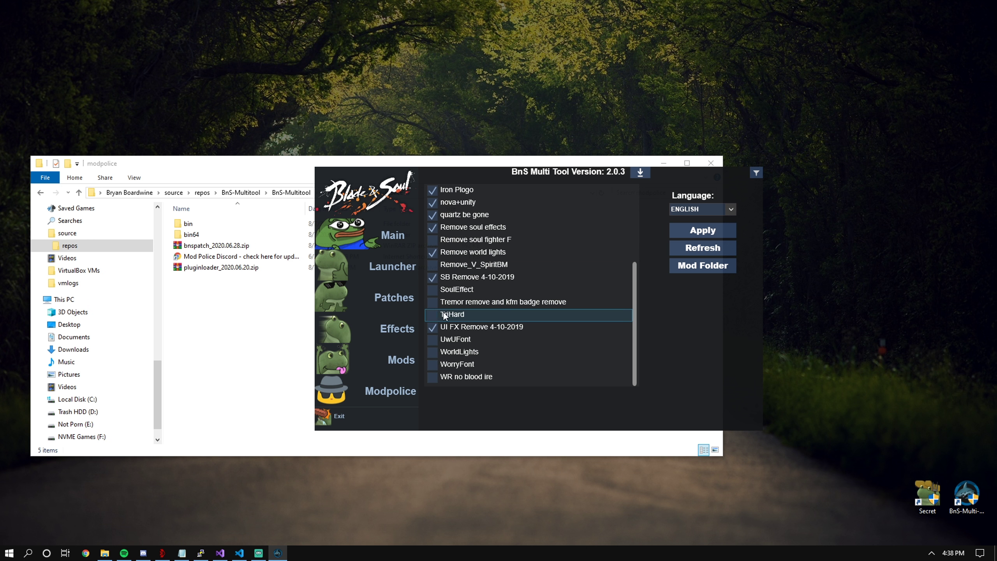
{"action": "left_click", "coordinate": [431, 330]}
{"action": "left_click", "coordinate": [704, 230]}
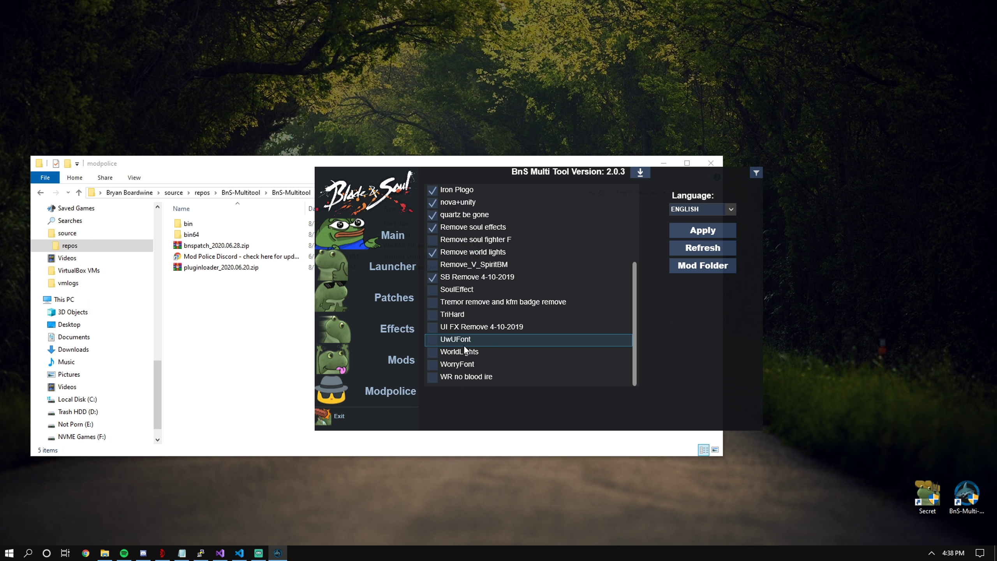
Step: On the Effects page, try Enable with the UPK backup location F:\UPK-Backup2, and reset the path to F:\UPK-Backup
{"action": "left_click", "coordinate": [389, 305]}
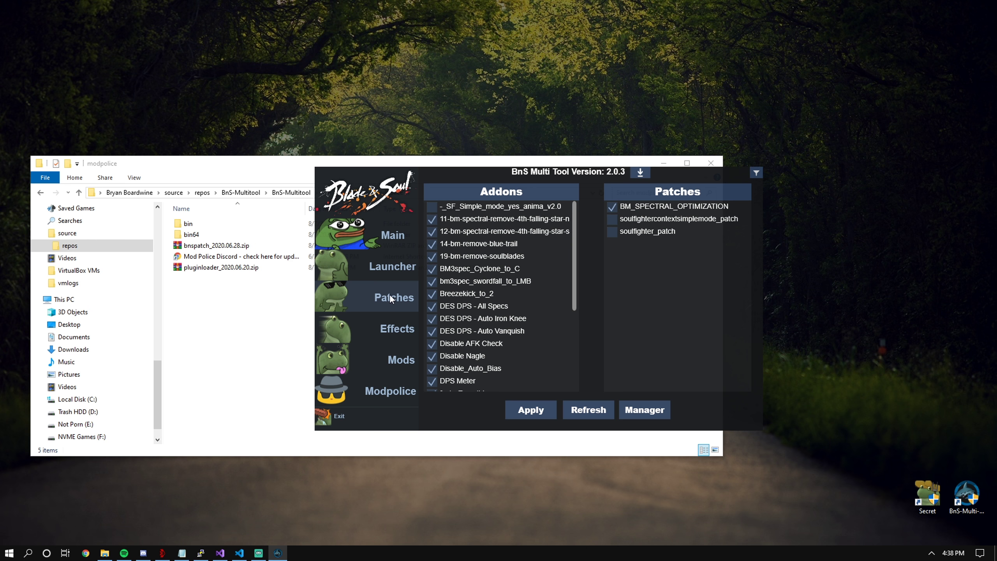
{"action": "left_click", "coordinate": [388, 322]}
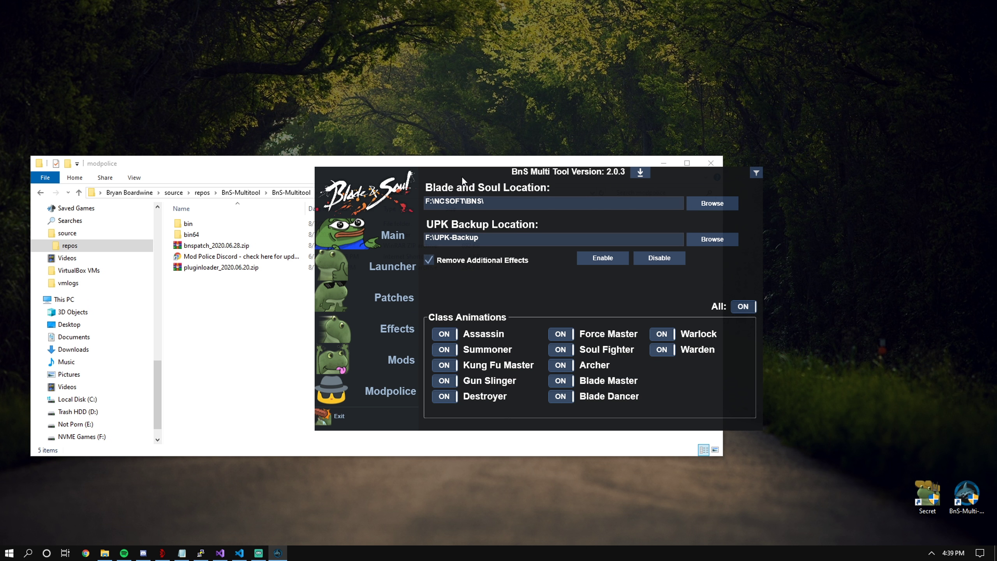
{"action": "left_click_drag", "start_coordinate": [461, 176], "coordinate": [455, 176]}
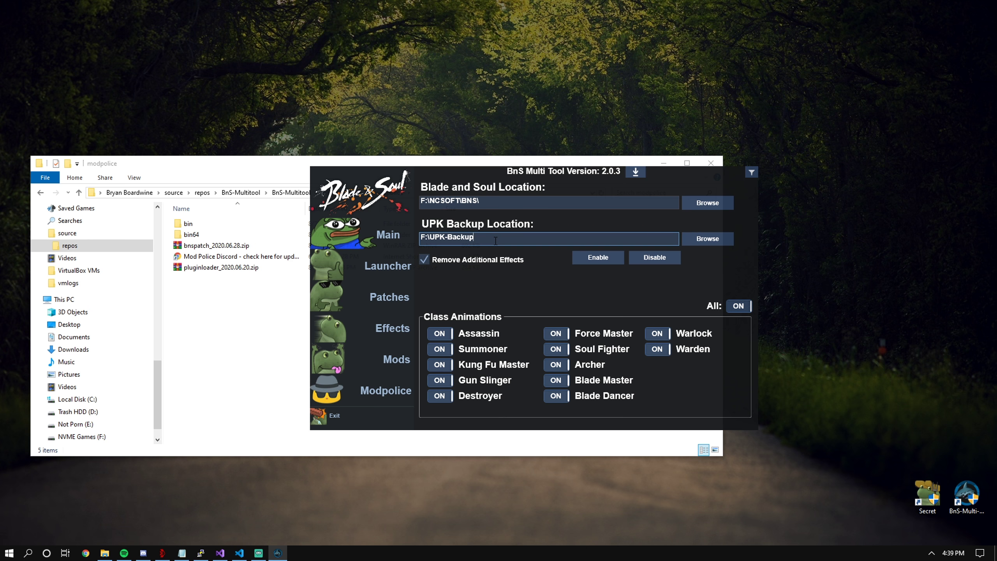
{"action": "type", "text": "2"}
{"action": "left_click", "coordinate": [614, 261]}
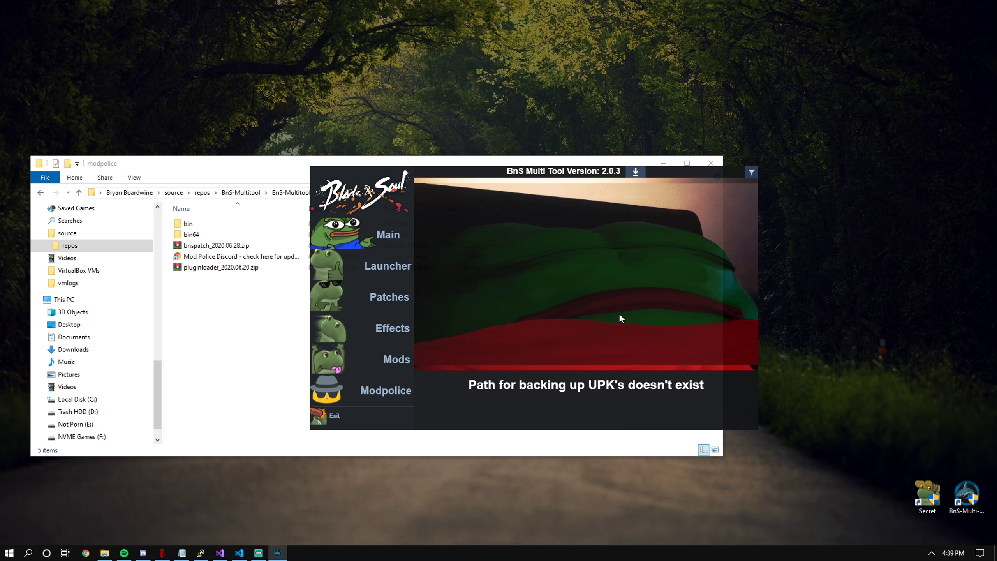
{"action": "left_click", "coordinate": [507, 237]}
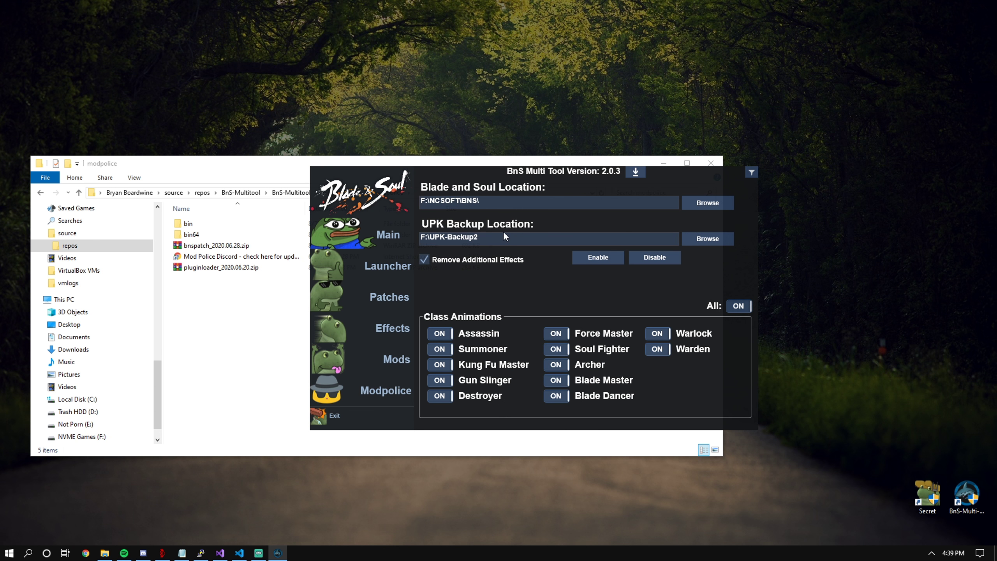
{"action": "key", "text": "BackSpace"}
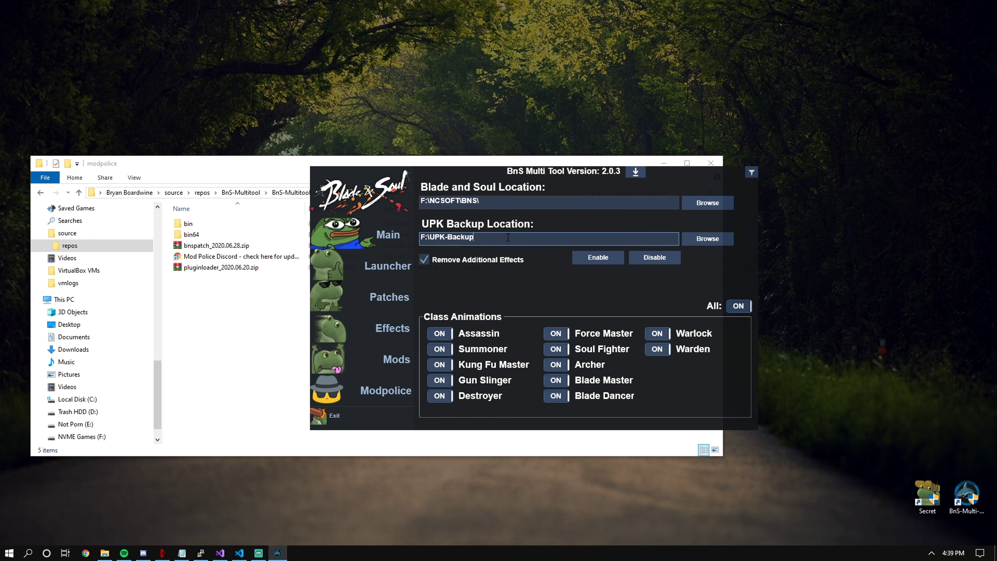
Step: Toggle the Force Master class animations and apply Disable for the Remove Additional Effects option
{"action": "left_click", "coordinate": [552, 334]}
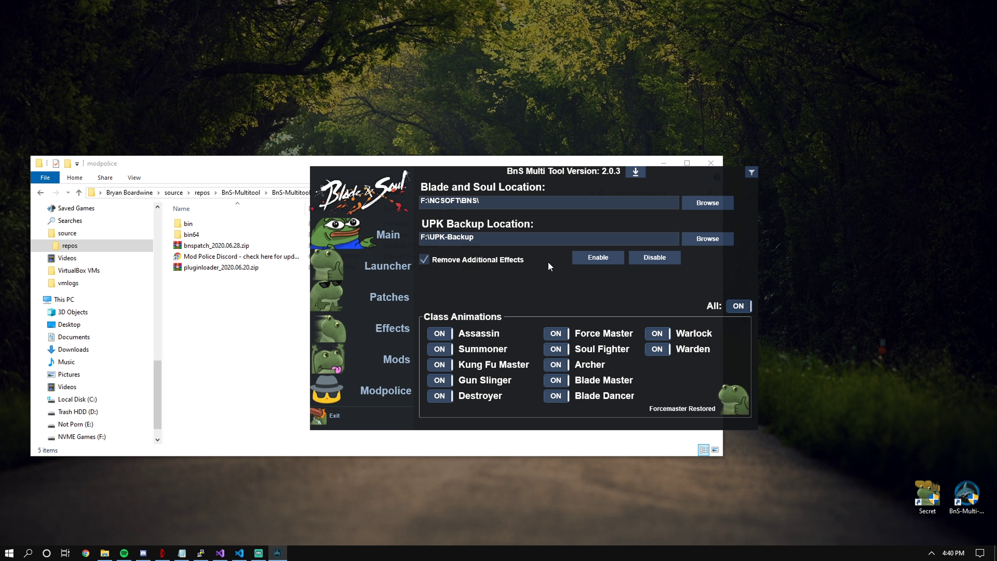
{"action": "left_click", "coordinate": [659, 260]}
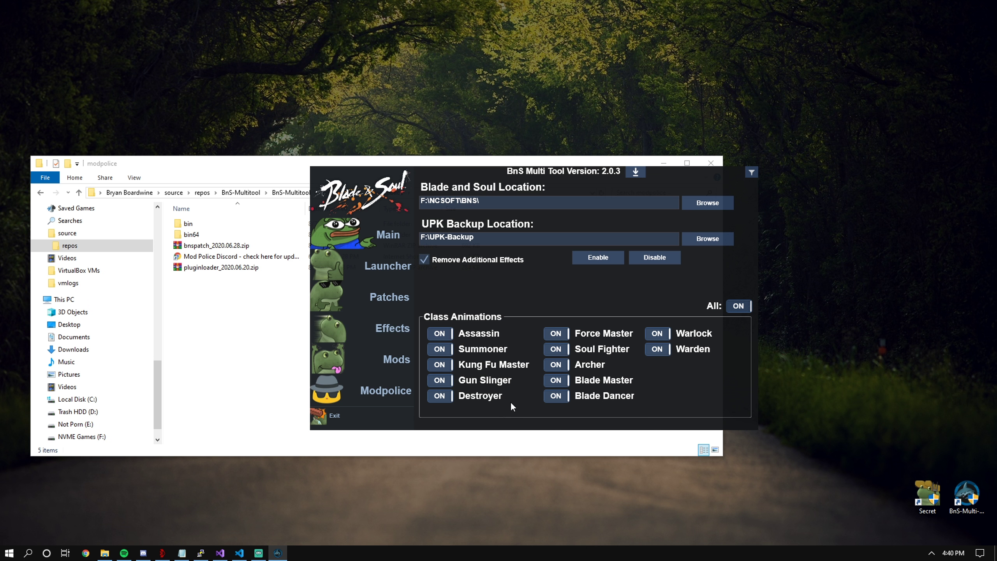
Step: Switch the Assassin animations off and back on, and do the same for all class animations at once
{"action": "left_click", "coordinate": [447, 335]}
{"action": "left_click", "coordinate": [447, 335]}
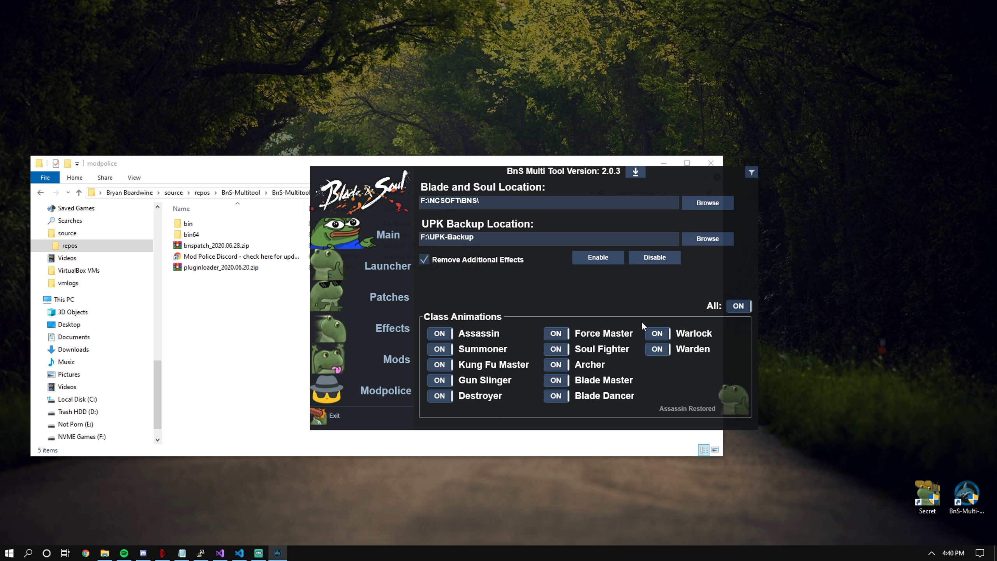
{"action": "left_click", "coordinate": [736, 309]}
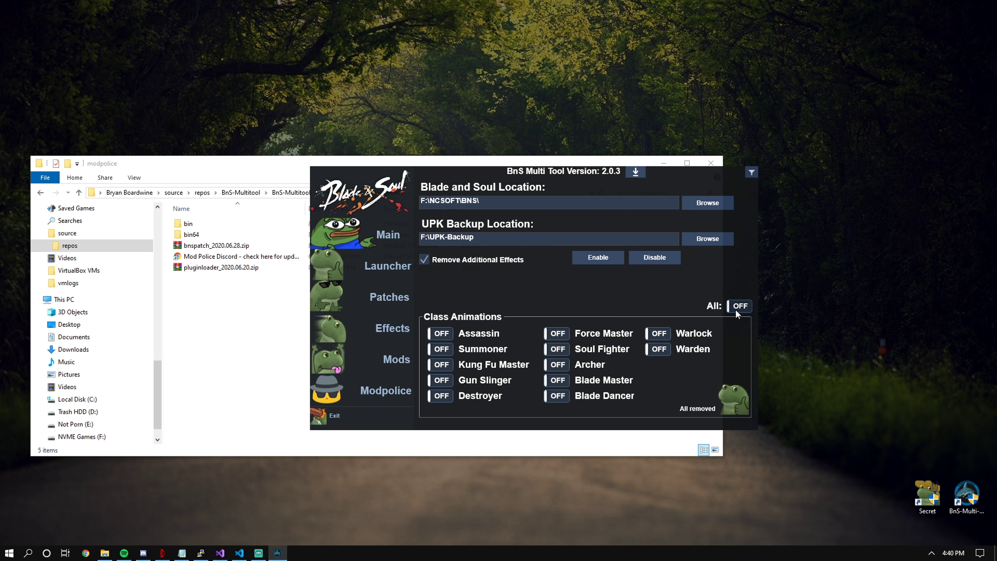
{"action": "left_click", "coordinate": [735, 309]}
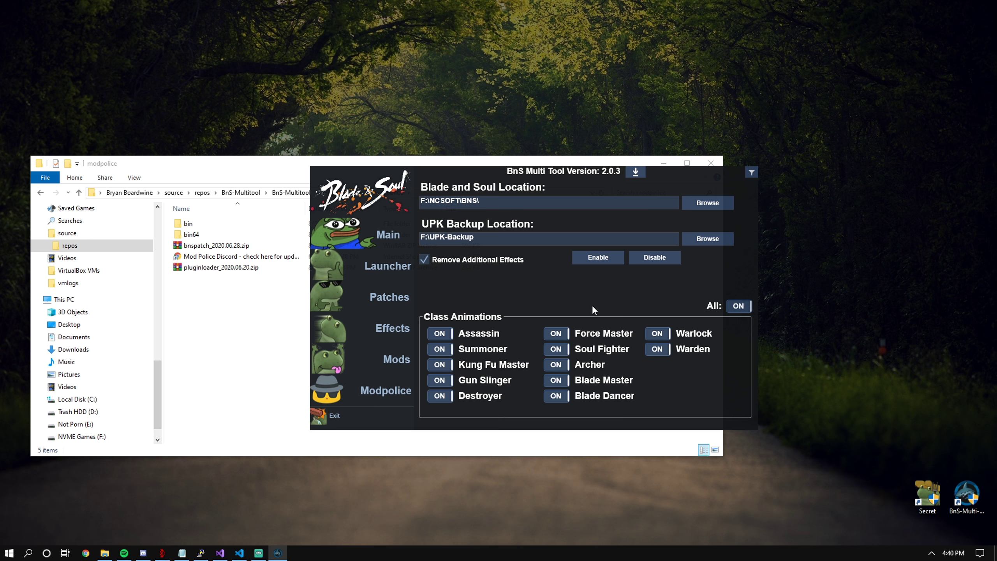
Step: Look over the Launcher page's account and launch settings, and view the addons and patches on the Patches page
{"action": "left_click", "coordinate": [399, 274]}
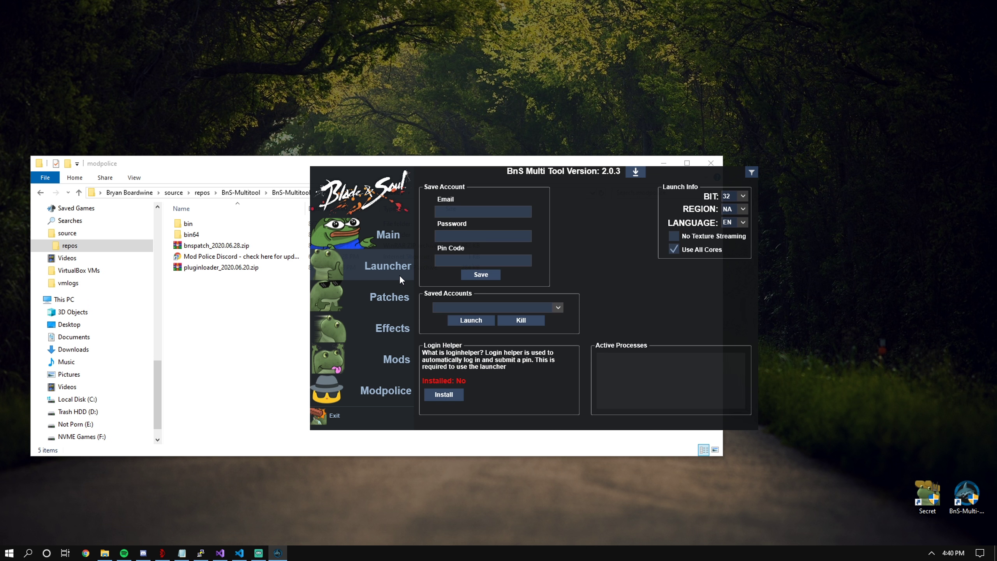
{"action": "left_click", "coordinate": [388, 291]}
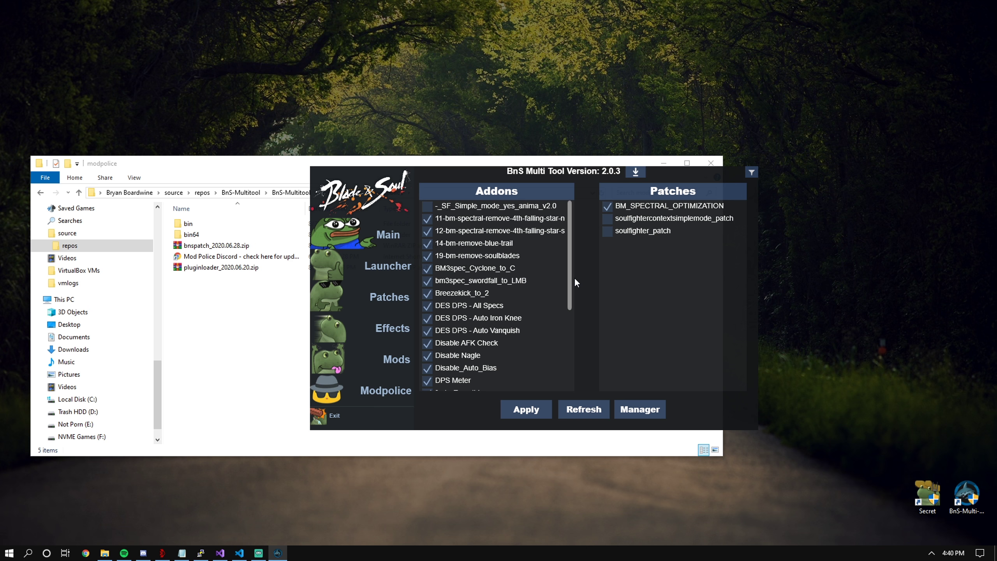
Step: Look through the list of addons on the Patches page
{"action": "scroll", "coordinate": [451, 254], "scroll_direction": "down", "scroll_amount": 4}
{"action": "scroll", "coordinate": [452, 256], "scroll_direction": "up", "scroll_amount": 3}
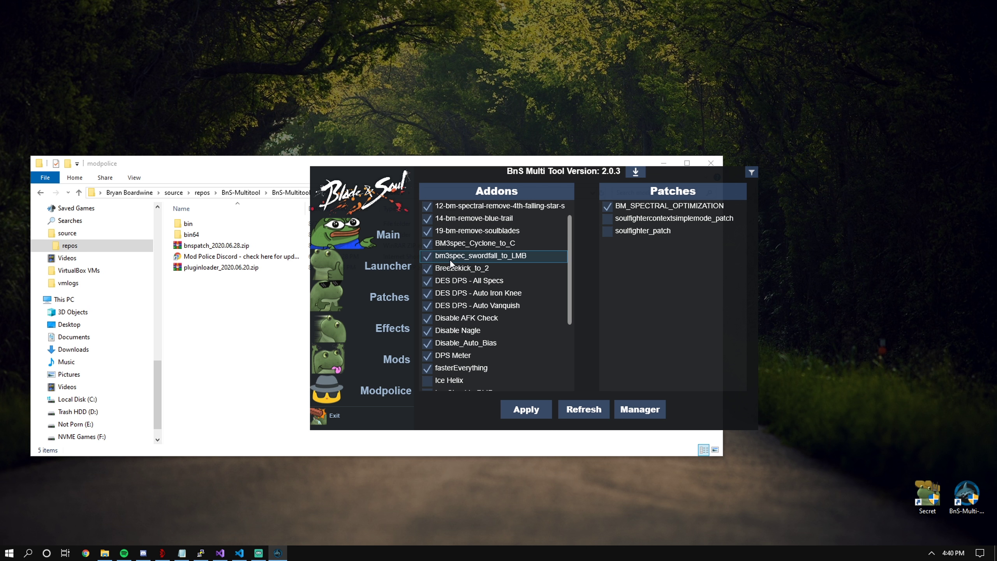
{"action": "scroll", "coordinate": [451, 260], "scroll_direction": "up", "scroll_amount": 2}
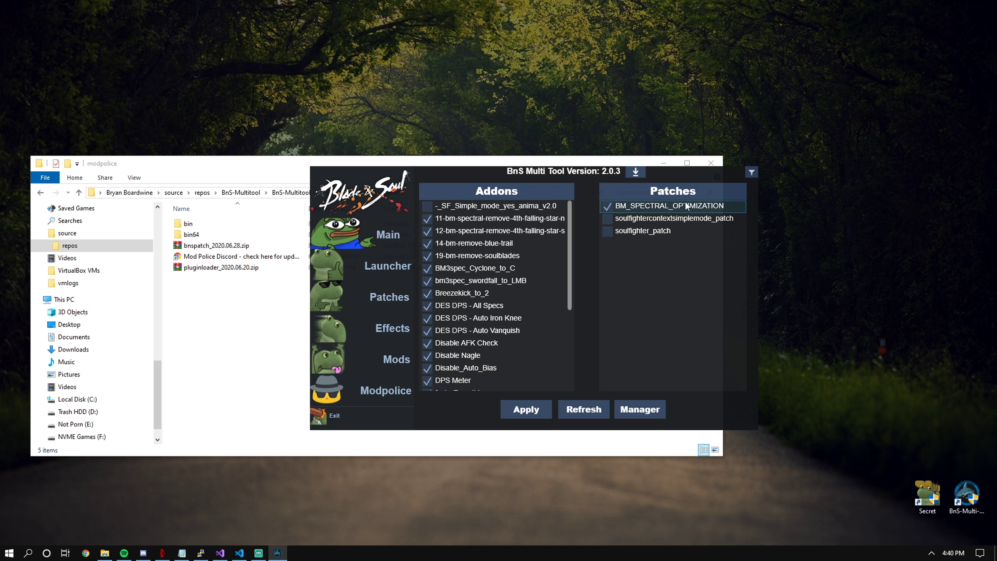
Step: Open the patches' manager folder, look through its patch and XML files, close it, and review the addons list again
{"action": "left_click", "coordinate": [641, 410]}
{"action": "left_click_drag", "start_coordinate": [483, 202], "coordinate": [503, 179]}
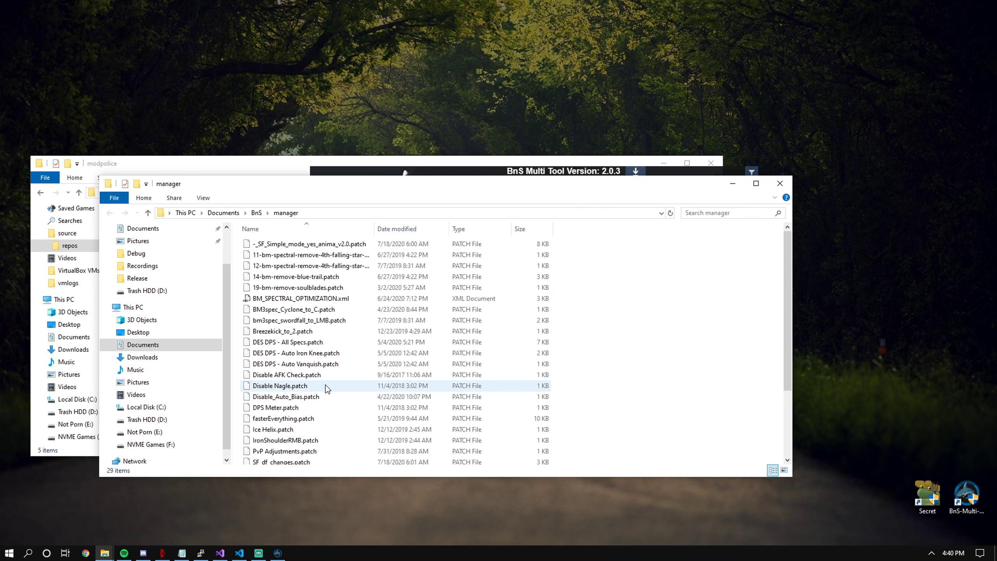
{"action": "scroll", "coordinate": [327, 389], "scroll_direction": "down", "scroll_amount": 3}
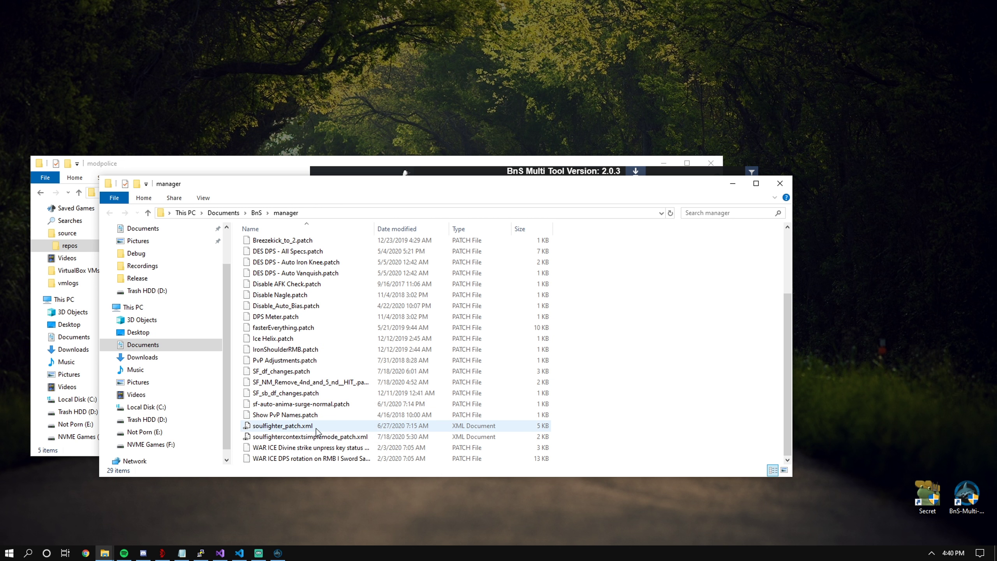
{"action": "scroll", "coordinate": [316, 429], "scroll_direction": "up", "scroll_amount": 3}
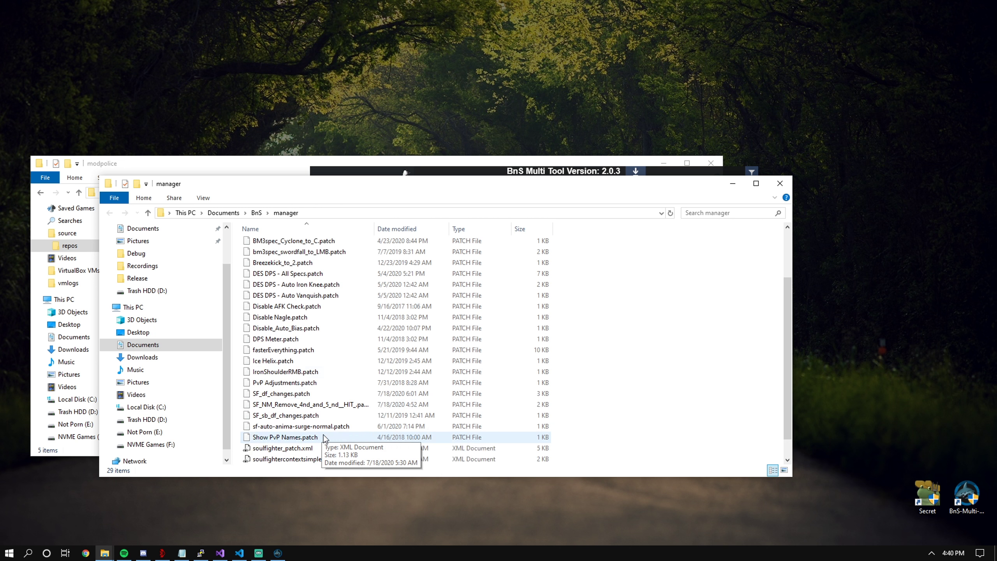
{"action": "left_click", "coordinate": [780, 183]}
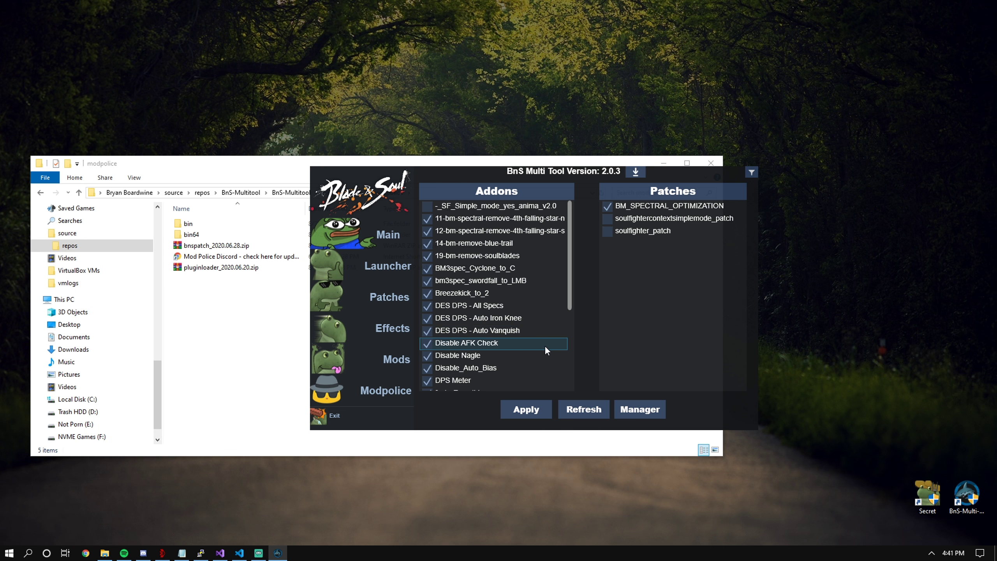
{"action": "scroll", "coordinate": [503, 331], "scroll_direction": "down", "scroll_amount": 4}
{"action": "scroll", "coordinate": [504, 332], "scroll_direction": "up", "scroll_amount": 4}
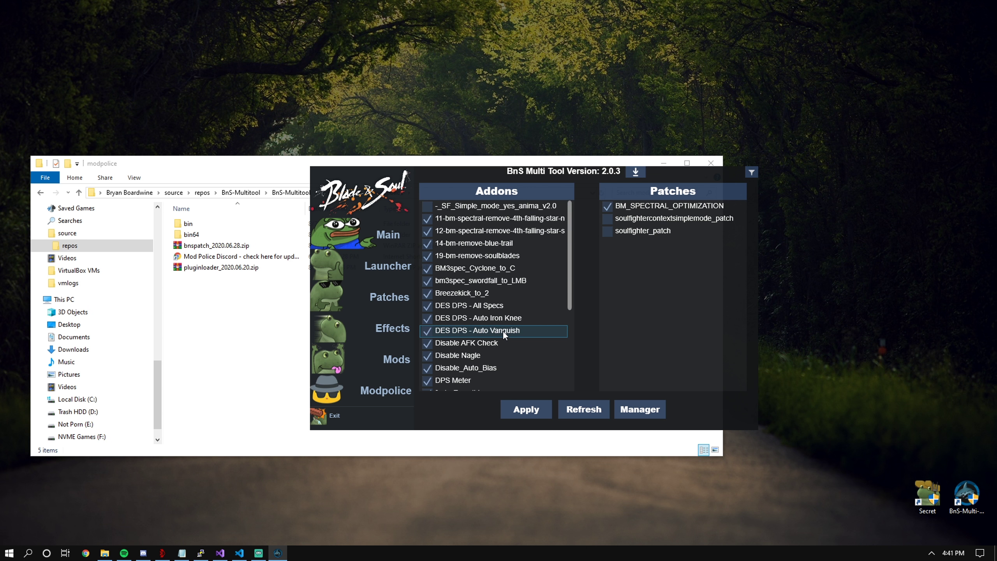
Step: On the Launcher page, install the Login Helper and check its files in the modpolice folder
{"action": "left_click", "coordinate": [367, 269]}
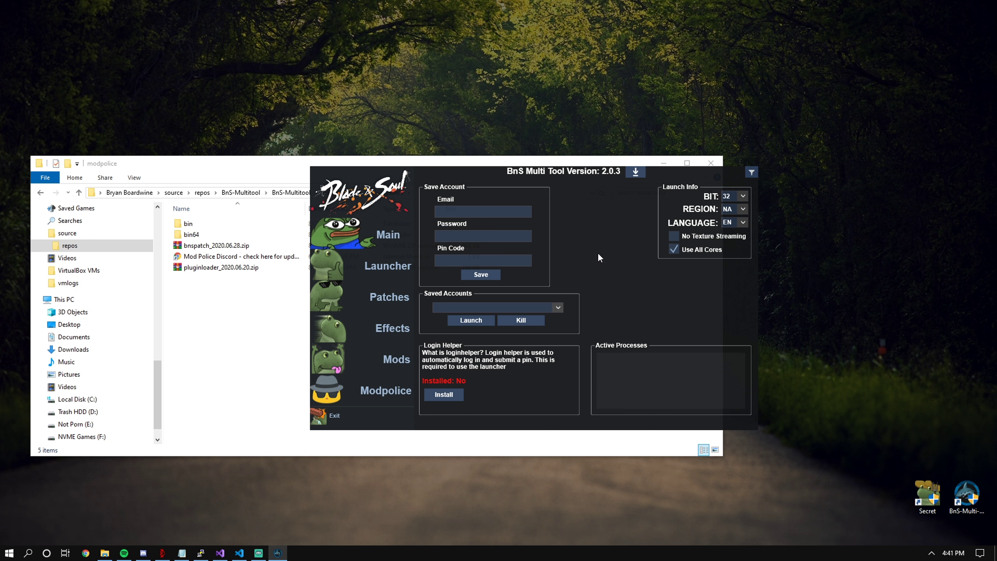
{"action": "left_click", "coordinate": [493, 215]}
{"action": "left_click", "coordinate": [480, 275]}
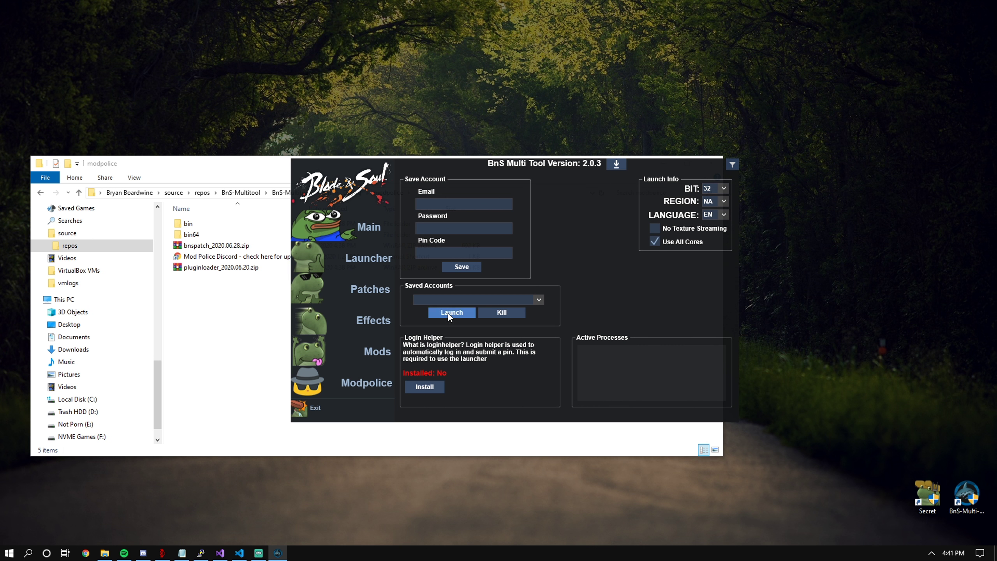
{"action": "left_click", "coordinate": [448, 313]}
{"action": "left_click", "coordinate": [433, 386]}
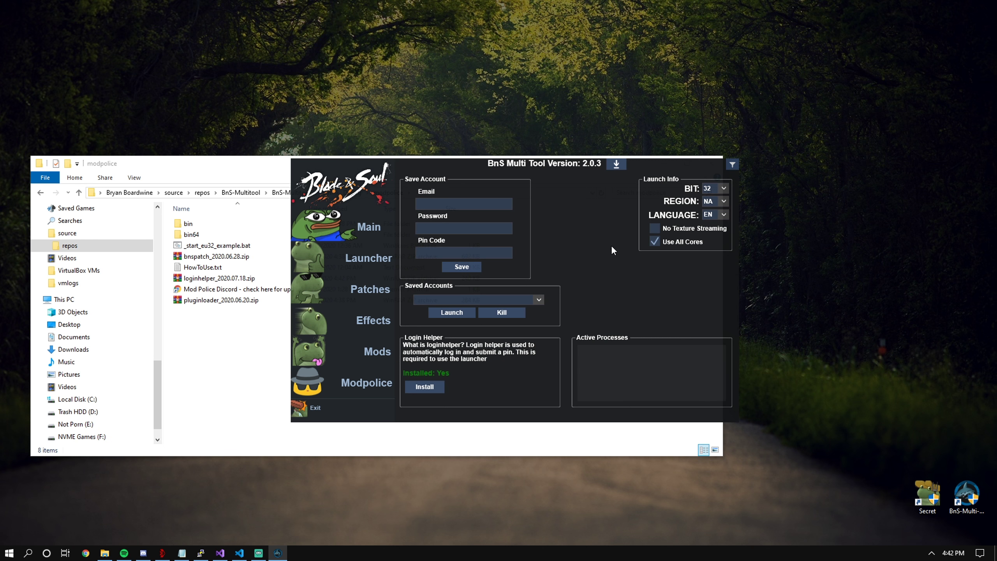
{"action": "left_click_drag", "start_coordinate": [585, 250], "coordinate": [730, 259]}
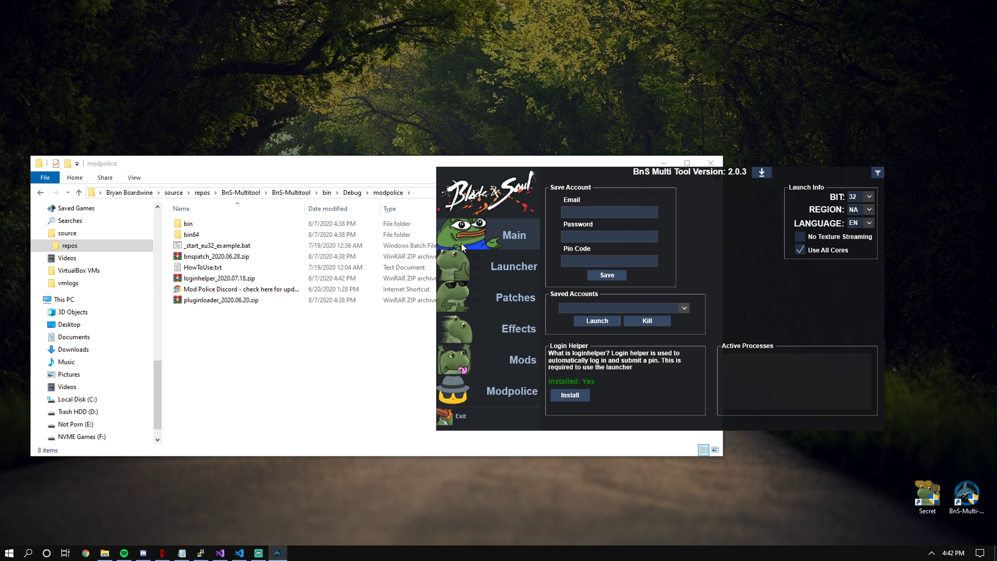
{"action": "left_click_drag", "start_coordinate": [736, 222], "coordinate": [626, 188]}
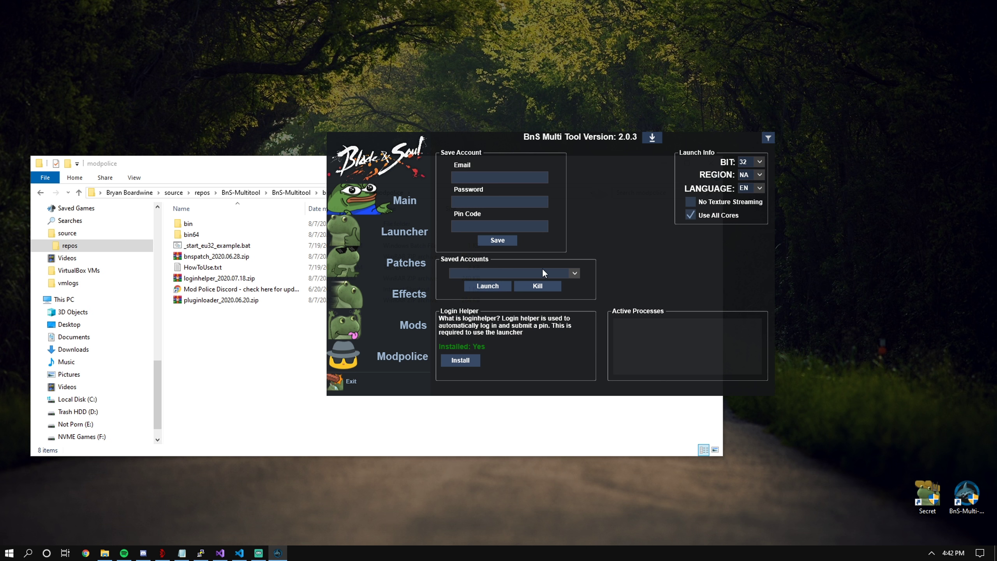
Step: Launch the saved account in the NA region and kill its entry in Active Processes
{"action": "left_click", "coordinate": [487, 285]}
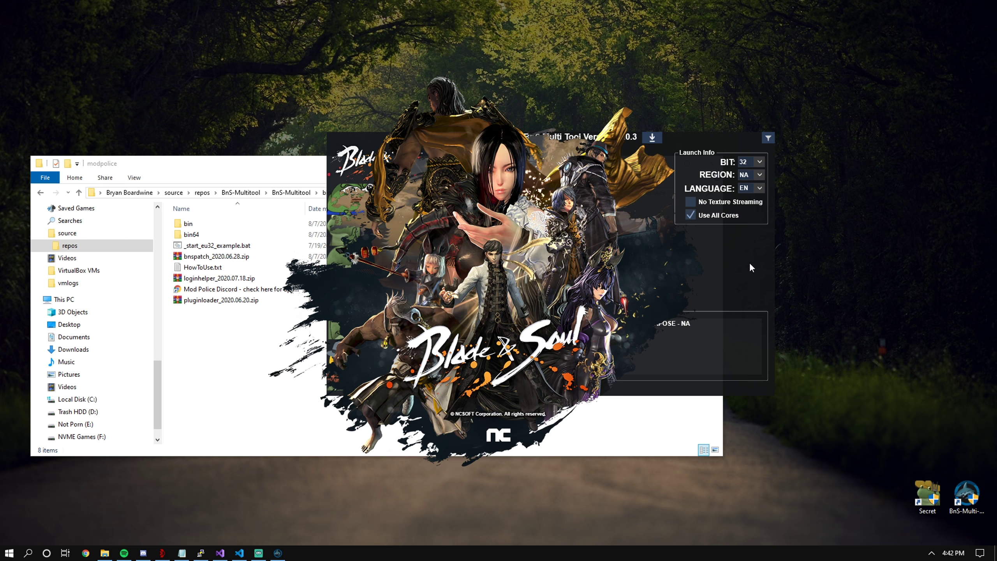
{"action": "left_click", "coordinate": [667, 323]}
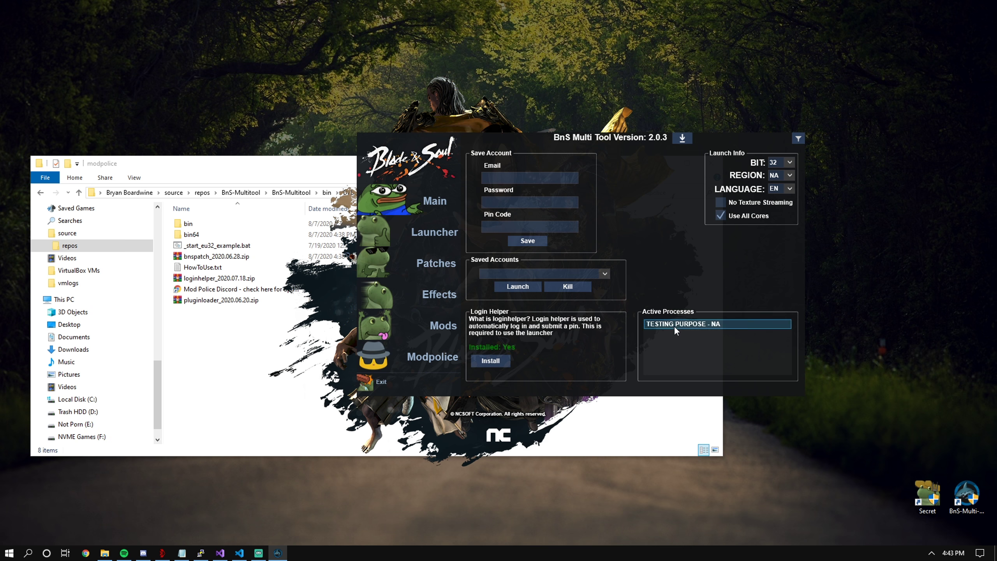
{"action": "double_click", "coordinate": [674, 326]}
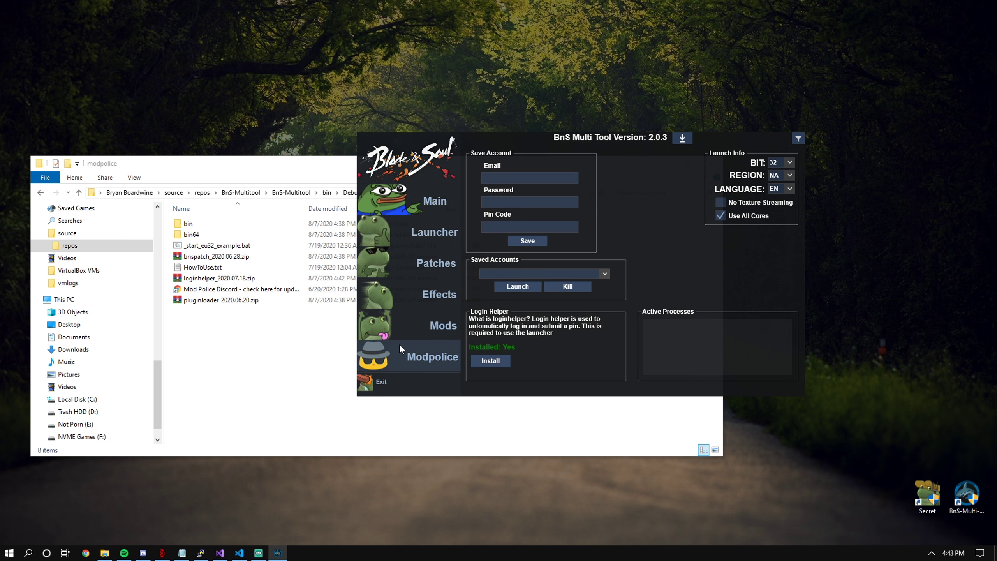
Step: Launch the saved account in the NA region, switch the region to EU, and launch it again as a second client
{"action": "left_click", "coordinate": [517, 289]}
{"action": "left_click", "coordinate": [785, 175]}
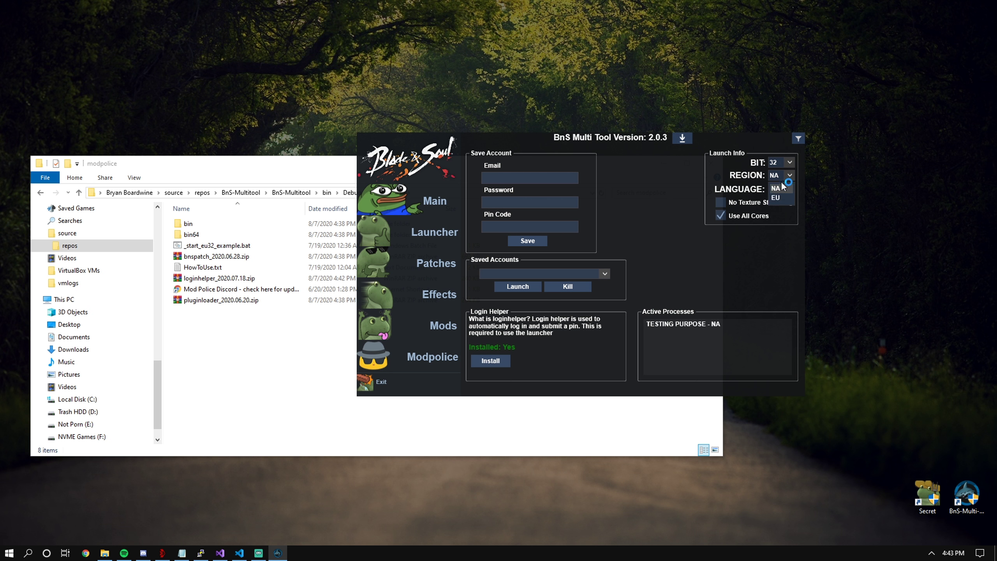
{"action": "left_click", "coordinate": [780, 188]}
{"action": "left_click", "coordinate": [522, 289]}
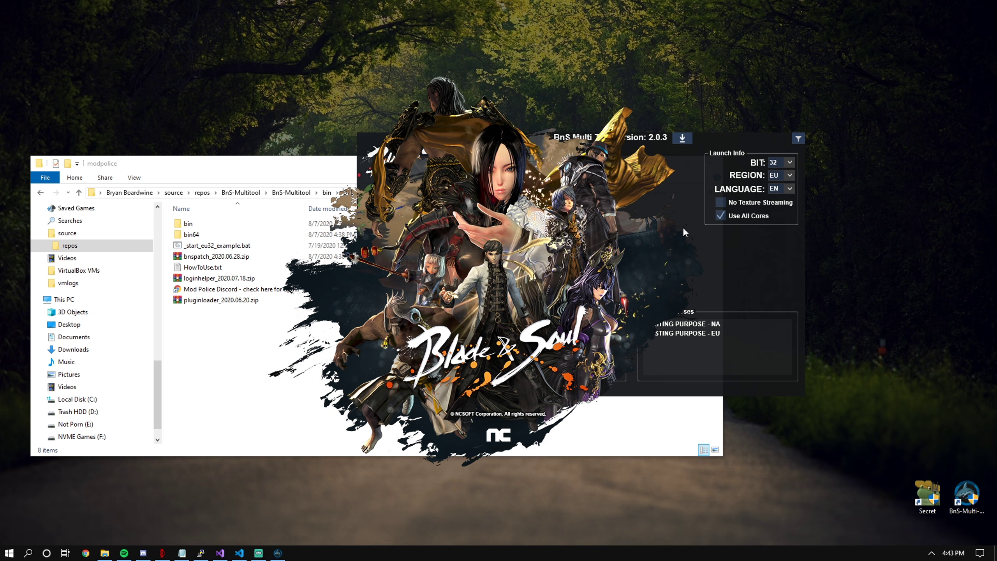
{"action": "left_click_drag", "start_coordinate": [776, 261], "coordinate": [807, 289]}
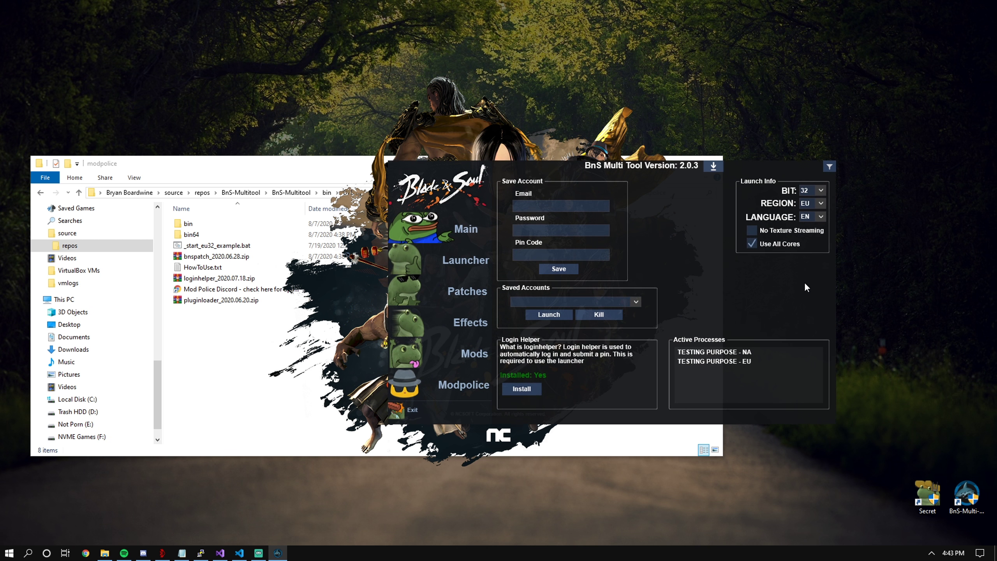
Step: Minimize BnS Multi Tool to the system tray and show the hidden tray icons
{"action": "left_click", "coordinate": [830, 167]}
{"action": "left_click", "coordinate": [931, 553]}
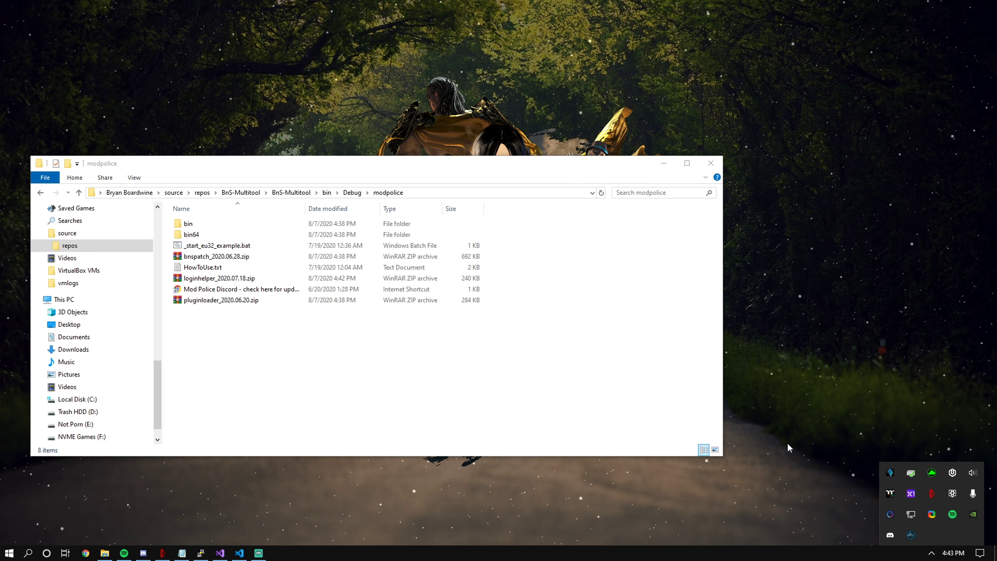
{"action": "left_click_drag", "start_coordinate": [629, 170], "coordinate": [657, 170]}
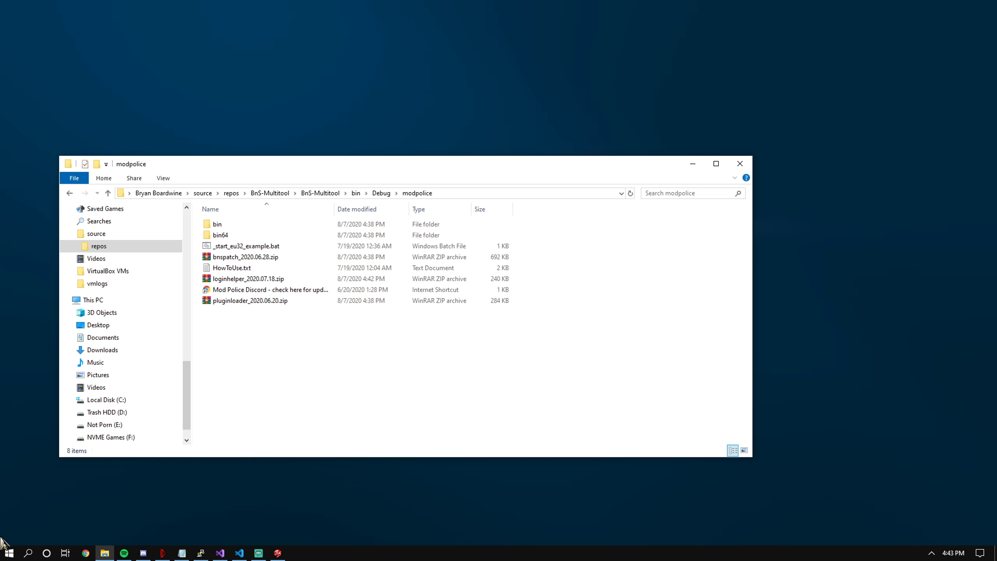
Step: Open Task Manager, move it aside, minimize the modpolice folder window, and switch between the two running game clients
{"action": "key", "text": "super"}
{"action": "type", "text": "task"}
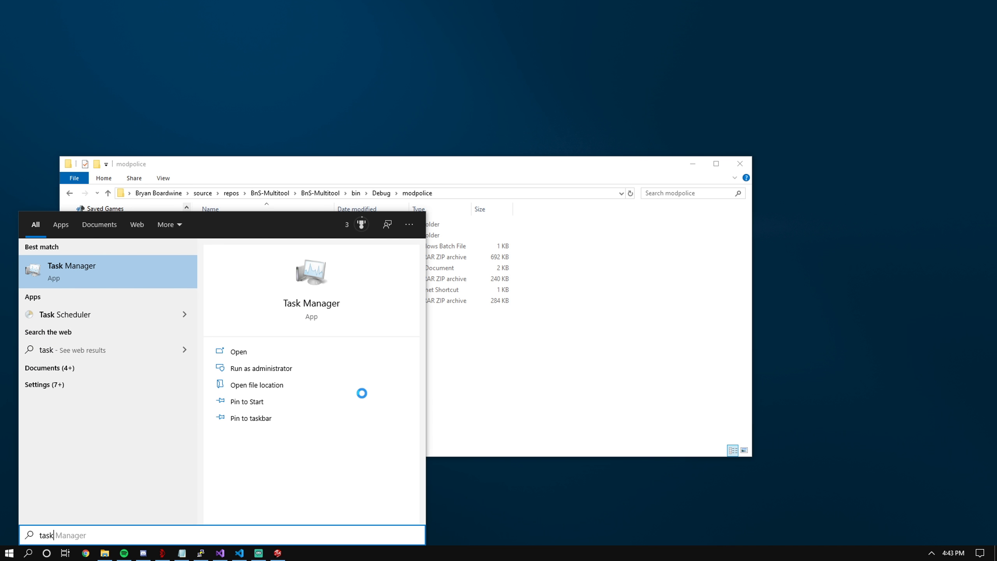
{"action": "key", "text": "Return"}
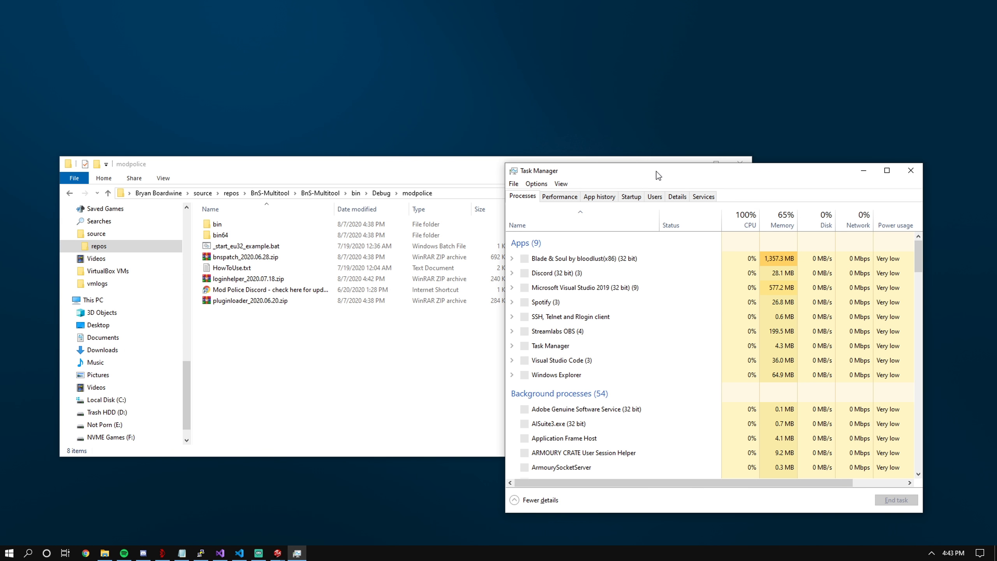
{"action": "left_click_drag", "start_coordinate": [656, 174], "coordinate": [996, 159]}
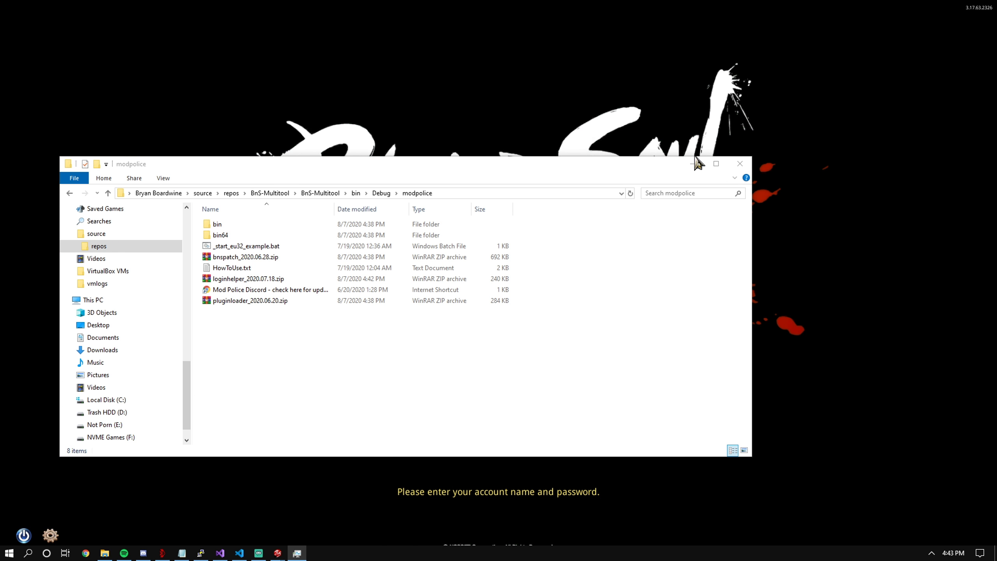
{"action": "left_click", "coordinate": [693, 164]}
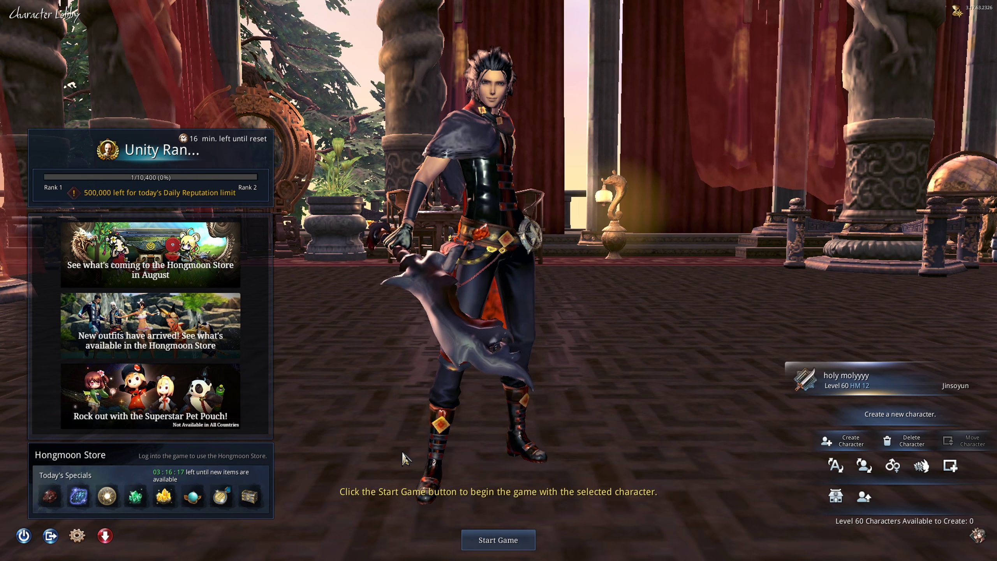
{"action": "key", "text": "alt+shift+Tab"}
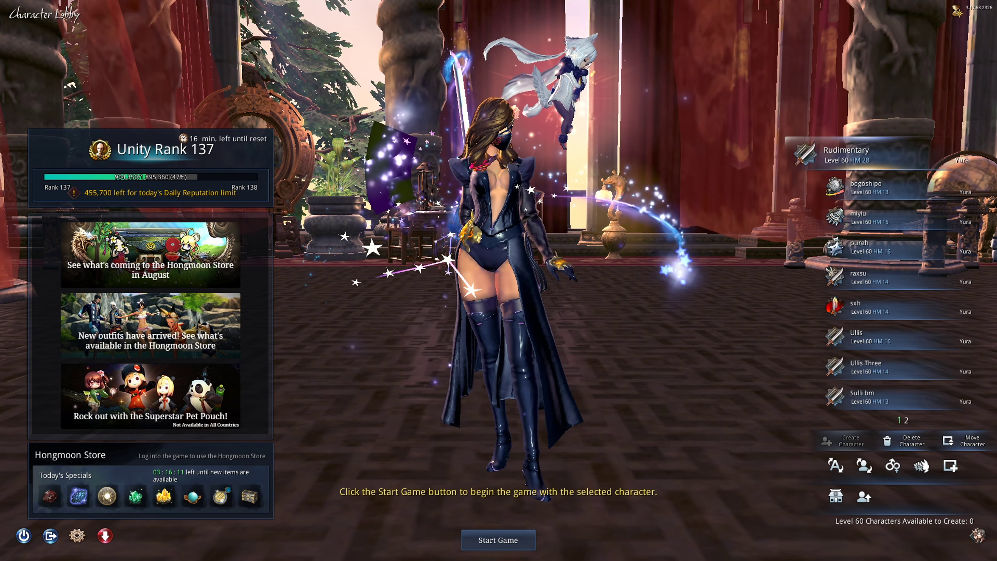
Step: In Task Manager, end both Blade & Soul tasks, minimize it, and reposition the restored BnS Multi Tool window
{"action": "key", "text": "ctrl+shift+Escape"}
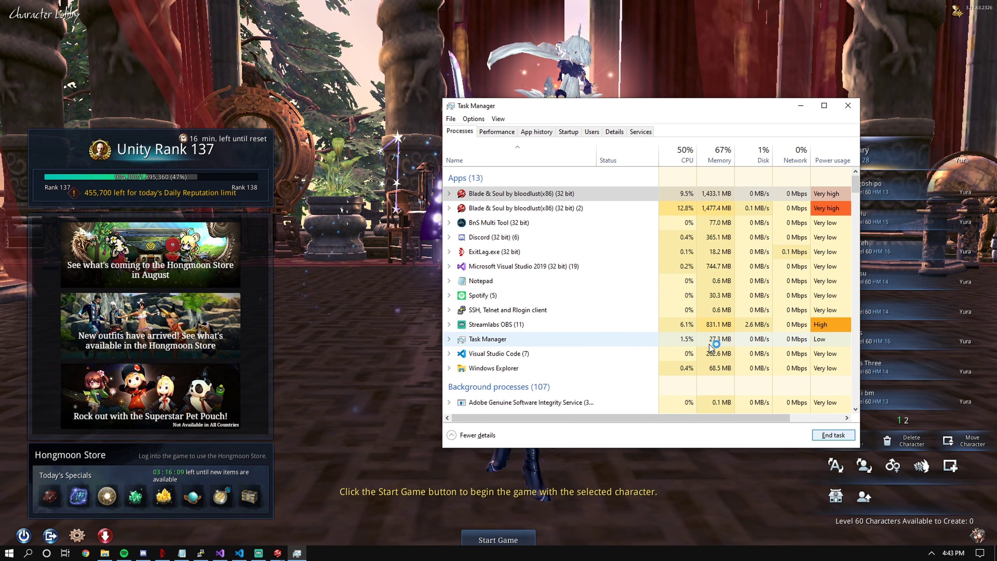
{"action": "key", "text": "Delete"}
{"action": "left_click", "coordinate": [830, 436]}
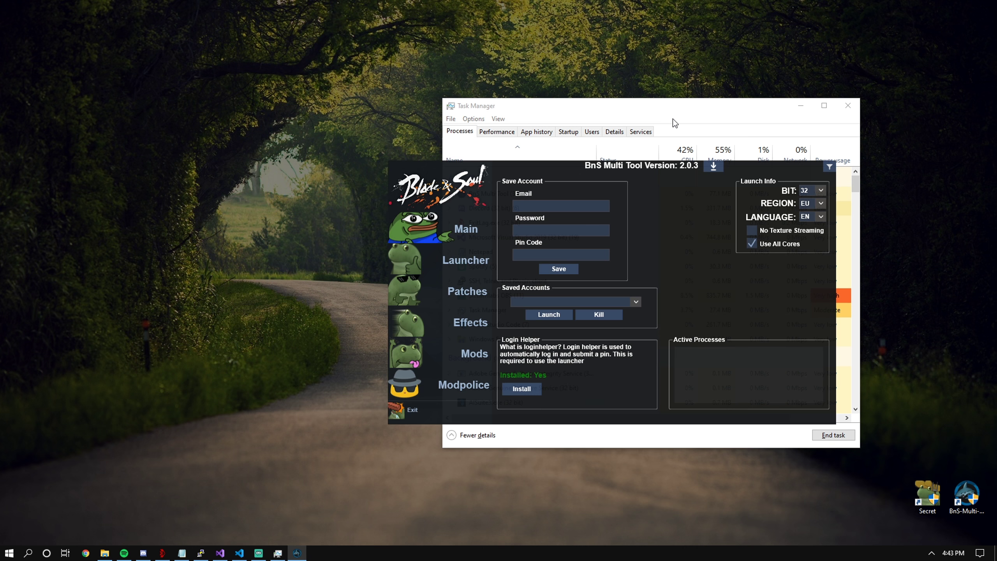
{"action": "left_click", "coordinate": [713, 103]}
{"action": "left_click", "coordinate": [801, 106]}
{"action": "left_click_drag", "start_coordinate": [669, 171], "coordinate": [478, 151]}
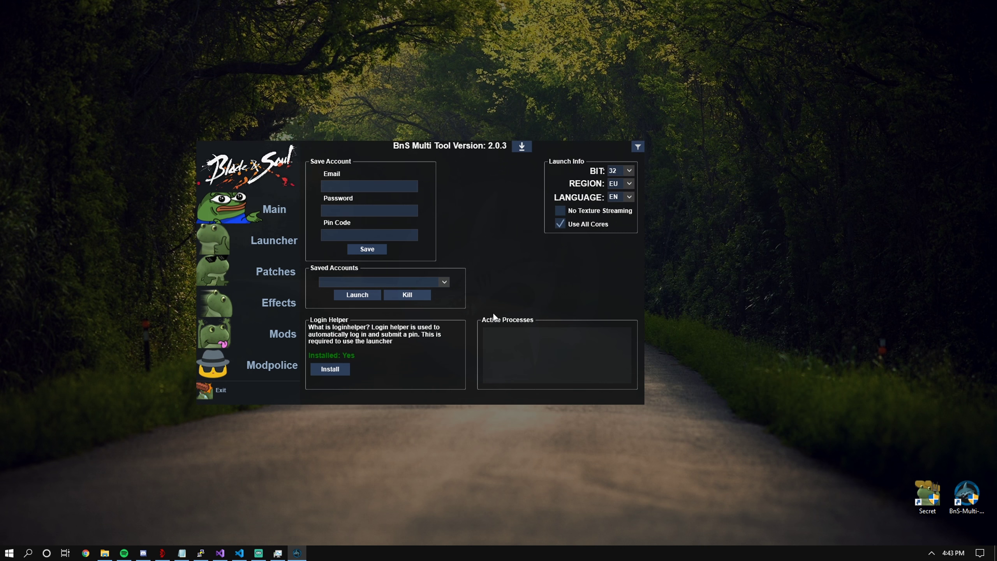
Step: Check the EU ping on the Main page, set the launcher region to NA, and view the NA ping
{"action": "left_click", "coordinate": [267, 215]}
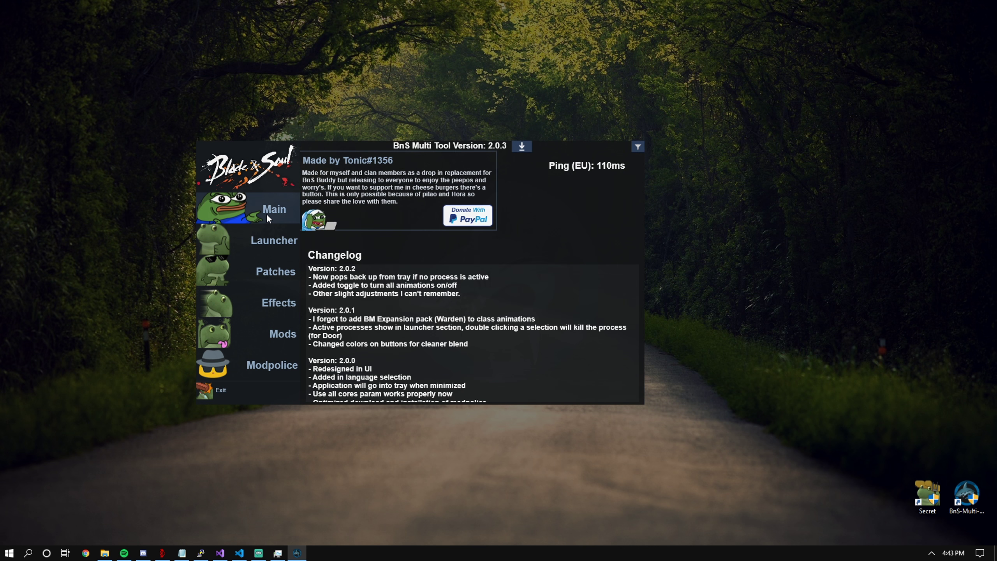
{"action": "left_click", "coordinate": [265, 247]}
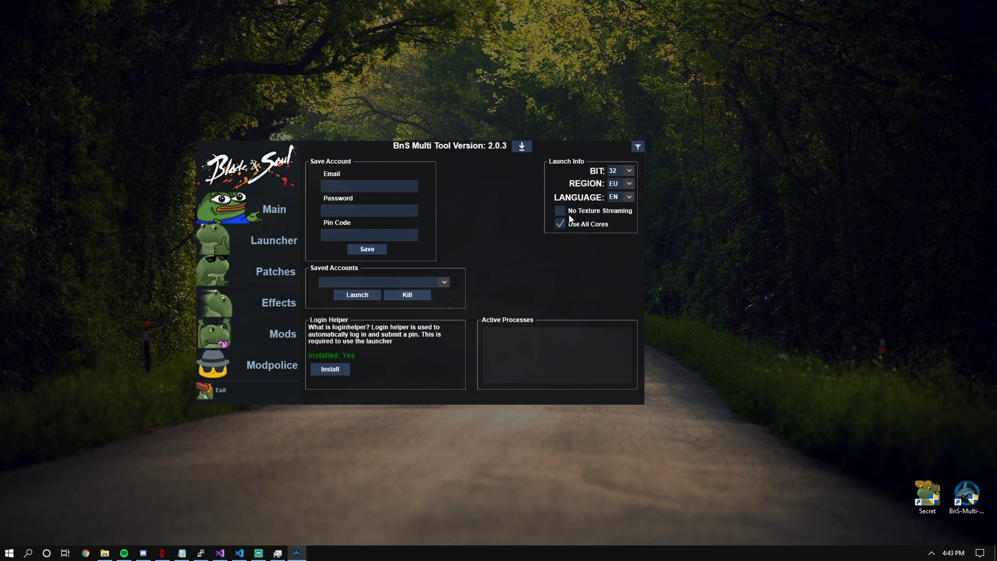
{"action": "left_click", "coordinate": [624, 197]}
{"action": "left_click", "coordinate": [624, 197]}
{"action": "left_click", "coordinate": [268, 209]}
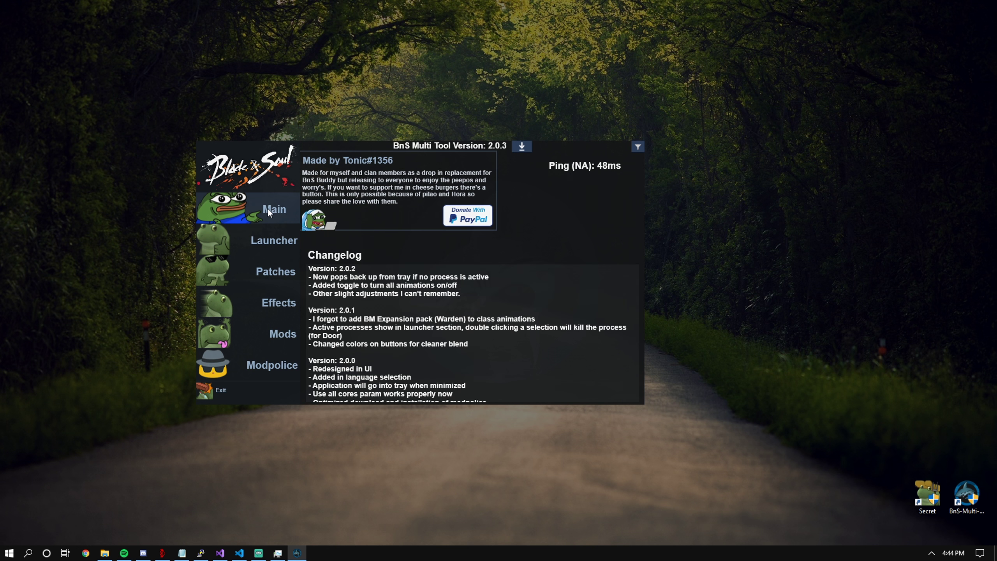
{"action": "left_click_drag", "start_coordinate": [541, 205], "coordinate": [570, 201]}
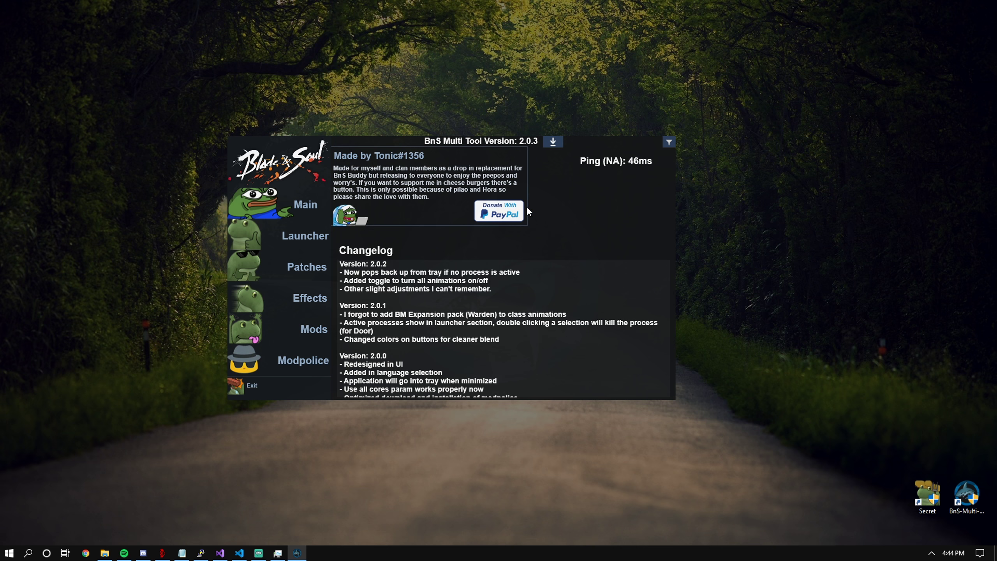
{"action": "left_click_drag", "start_coordinate": [549, 200], "coordinate": [559, 199]}
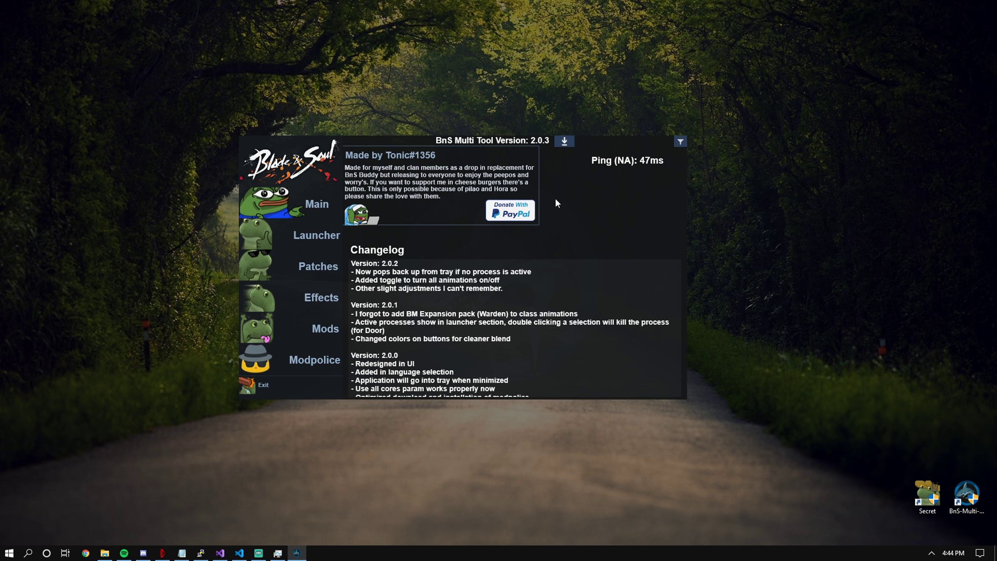
{"action": "left_click_drag", "start_coordinate": [555, 199], "coordinate": [563, 186]}
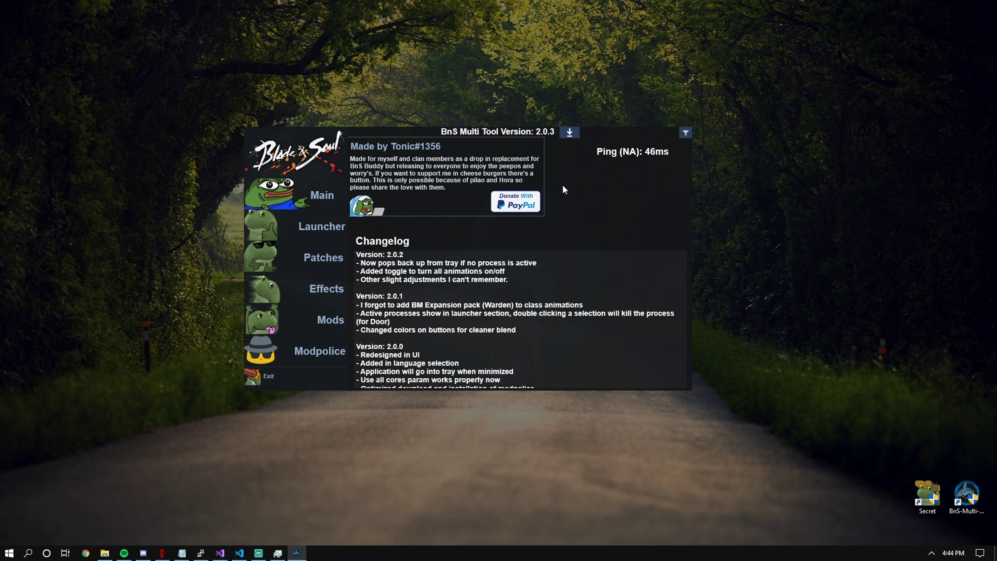